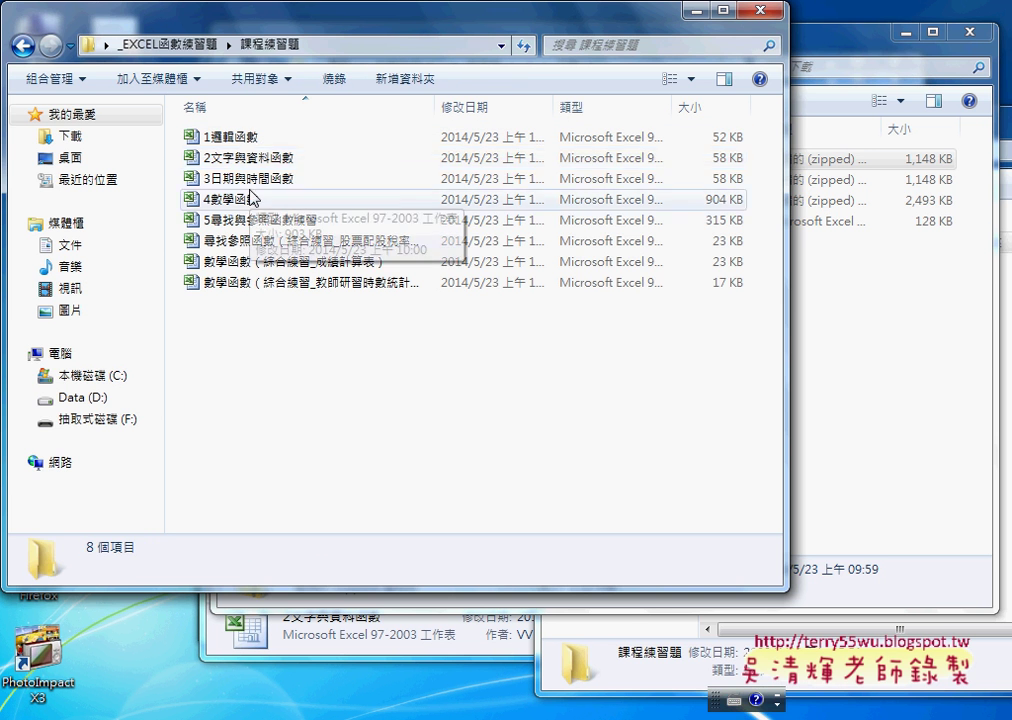
- Open the 2文字與資料函數 workbook from the 課程練習題 folder in Excel
click(229, 163)
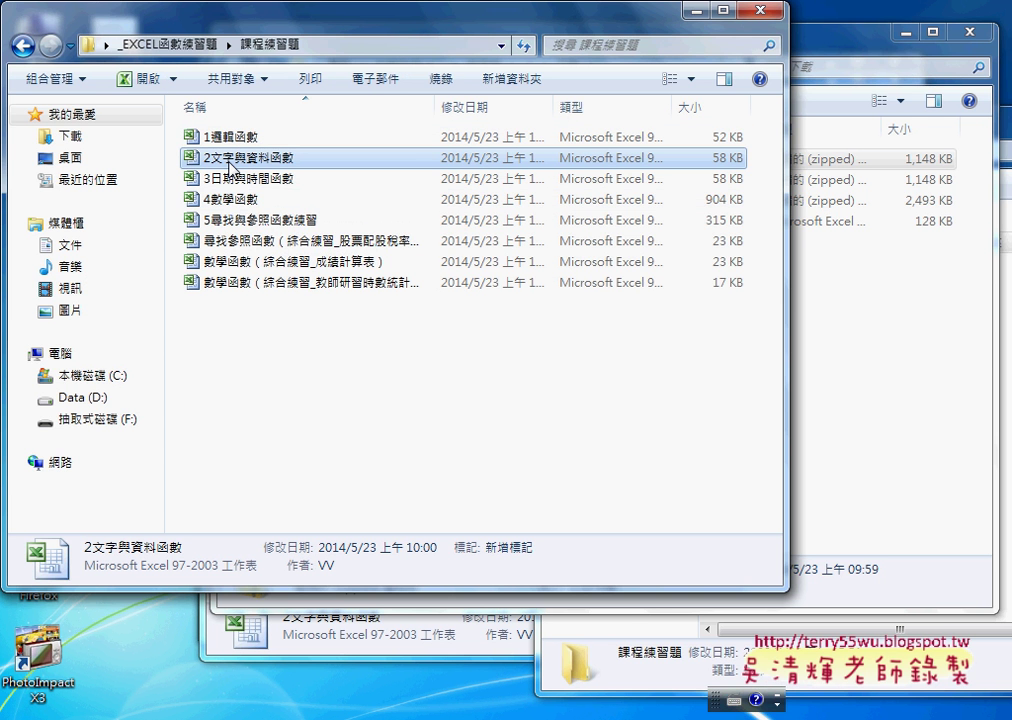
double_click(229, 162)
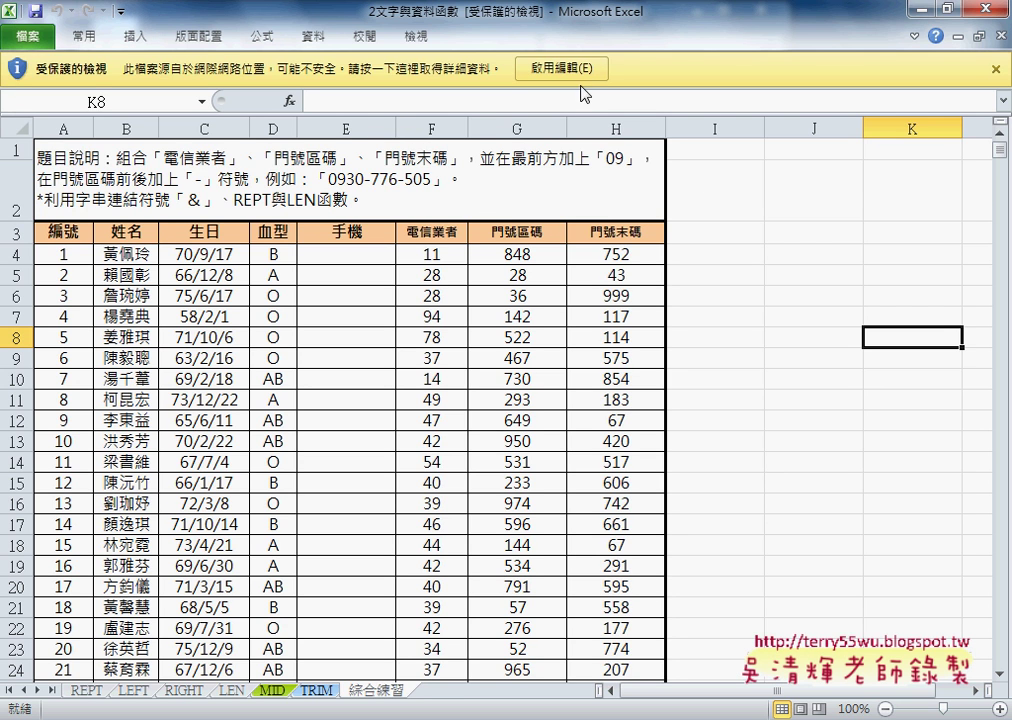
- Enable editing on the workbook and confirm the 手機 cell E4 is empty
click(556, 68)
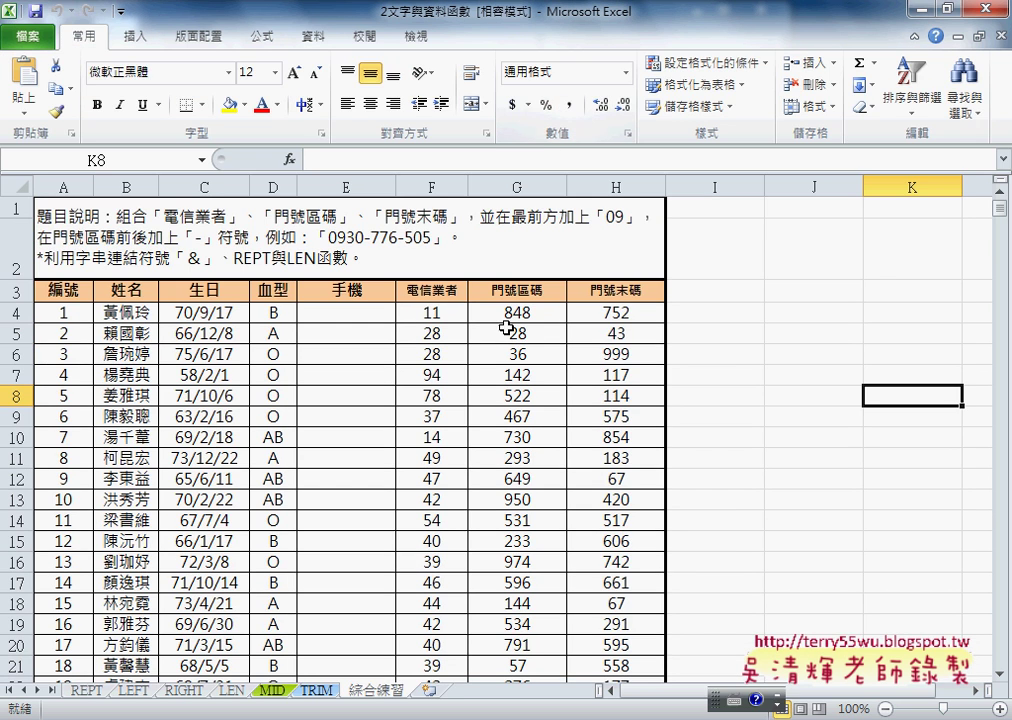
click(330, 333)
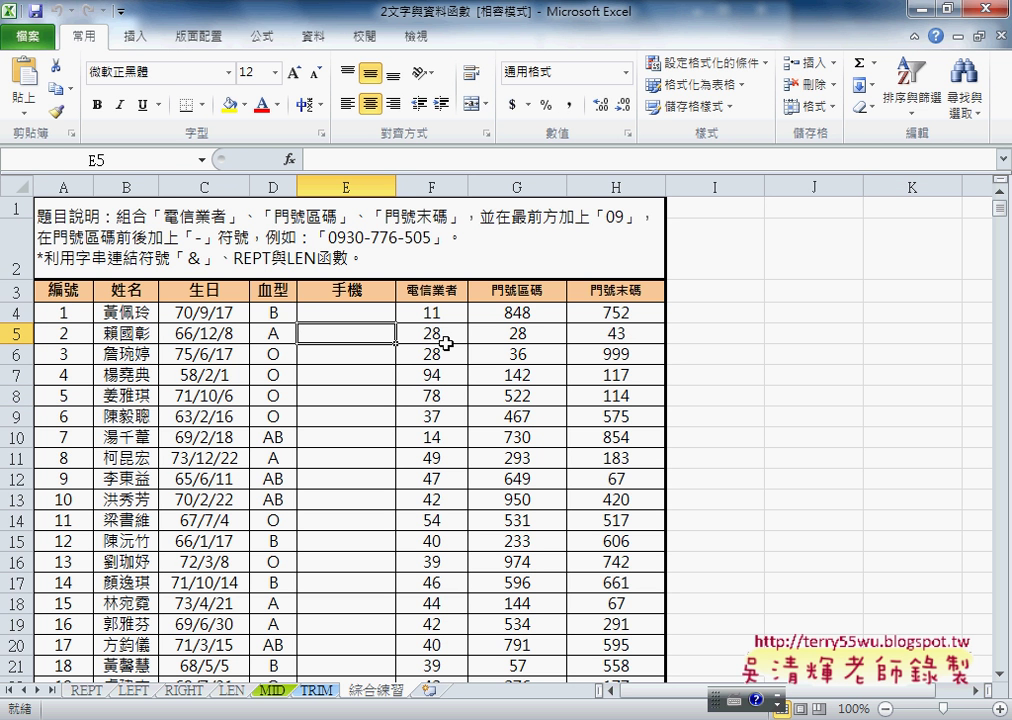
click(434, 316)
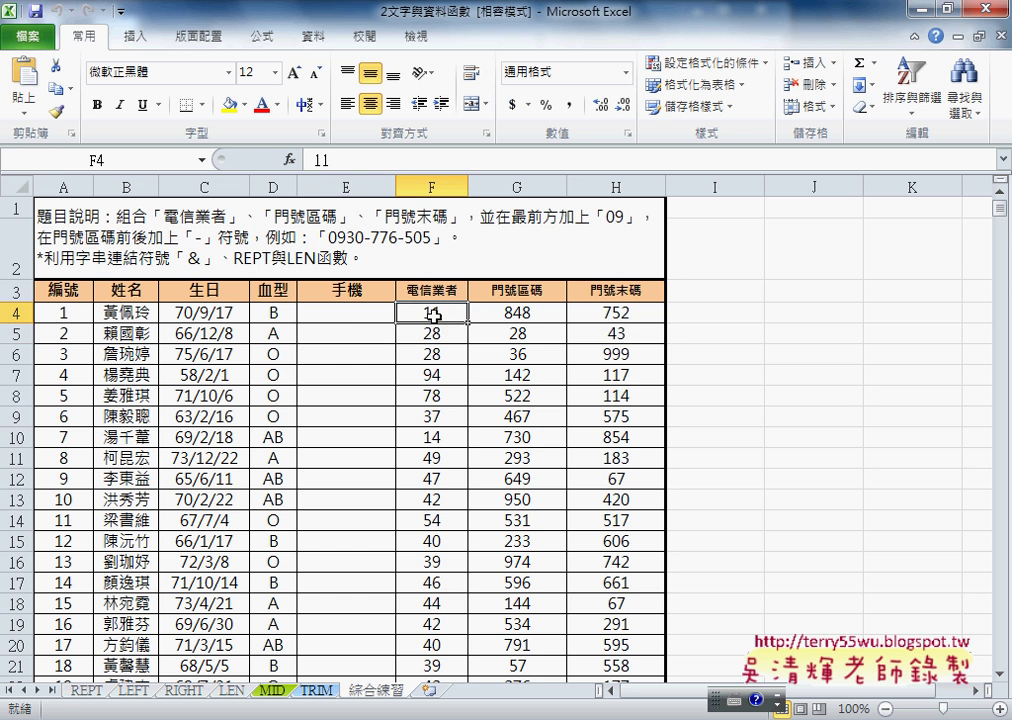
click(366, 316)
- Review the carrier code 11, area code 848 and last digits 752 in F4:H4
click(434, 316)
click(362, 318)
click(432, 316)
click(516, 316)
click(477, 328)
click(430, 313)
click(516, 313)
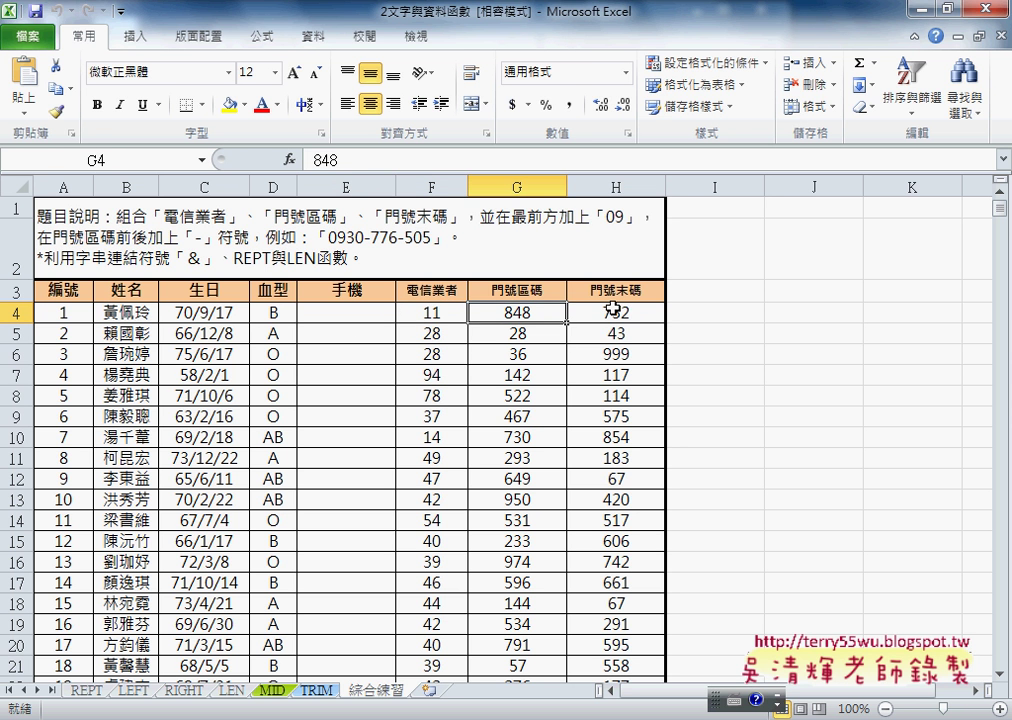
click(600, 313)
click(440, 316)
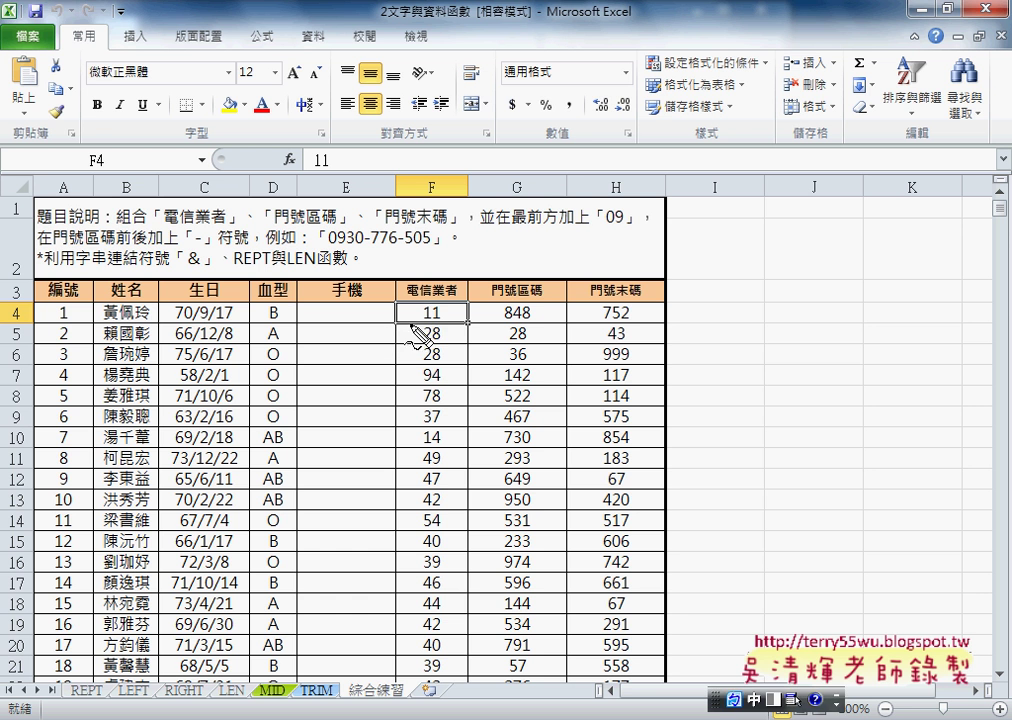
drag(440, 298, 428, 326)
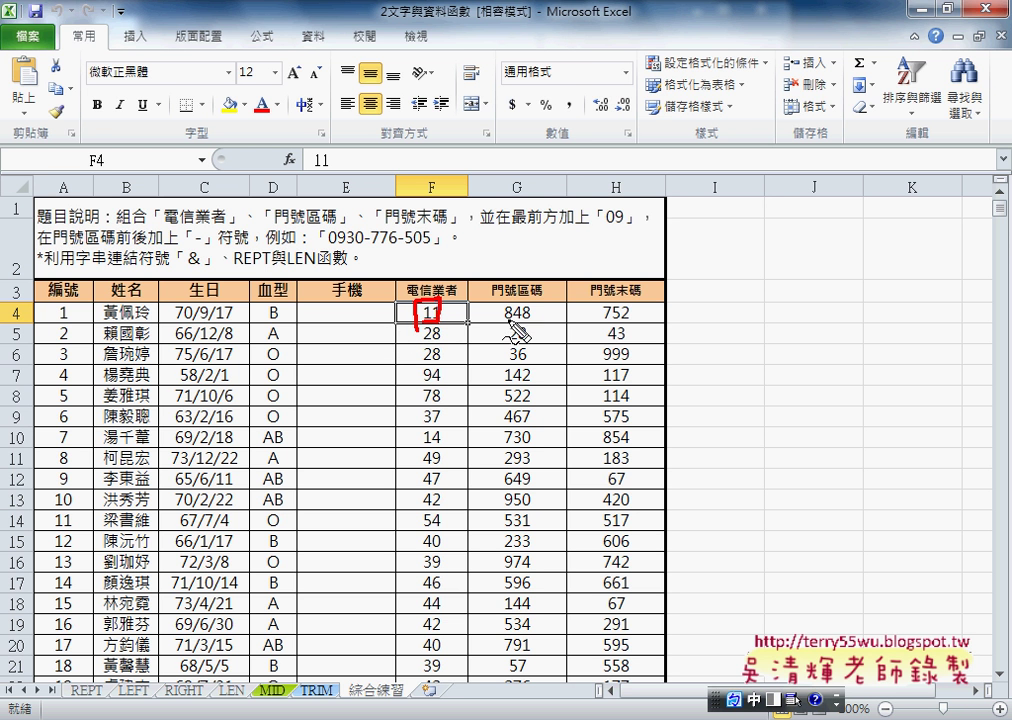
drag(527, 301, 533, 306)
mouse_move(597, 326)
mouse_down()
mouse_move(617, 328)
mouse_move(628, 306)
mouse_up()
drag(440, 292, 404, 256)
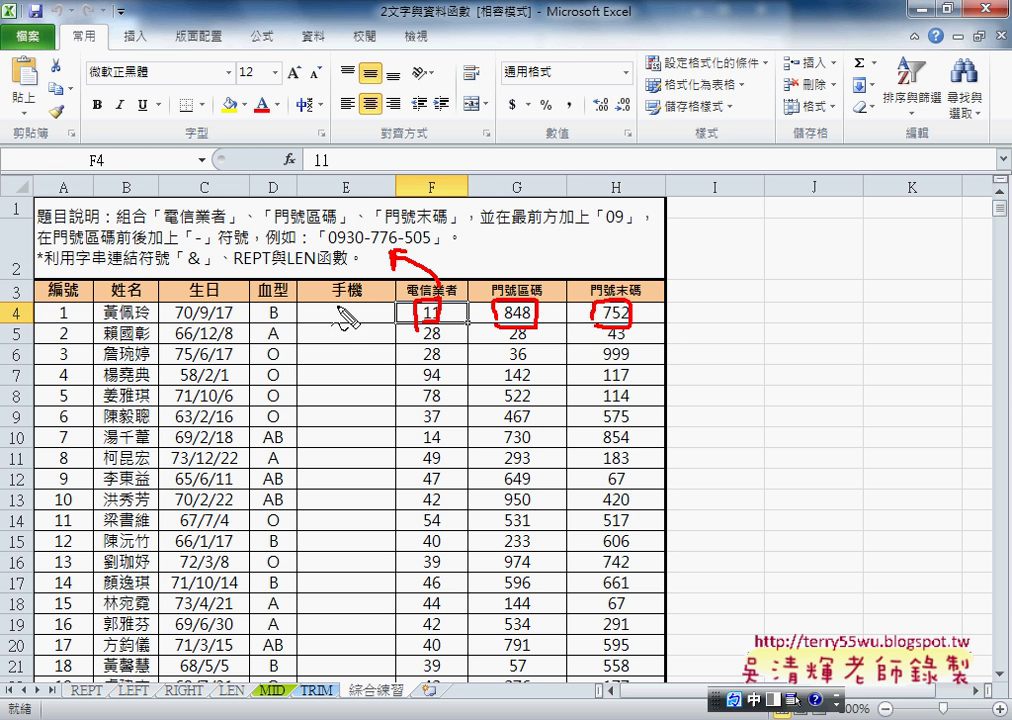
drag(325, 247, 367, 248)
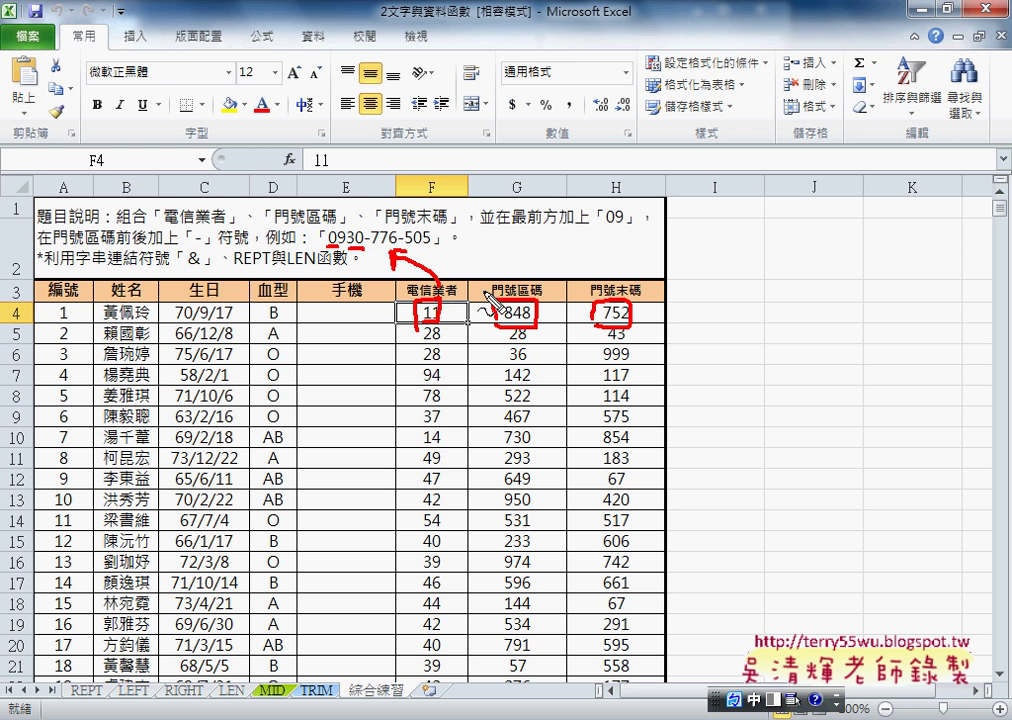
drag(408, 246, 437, 246)
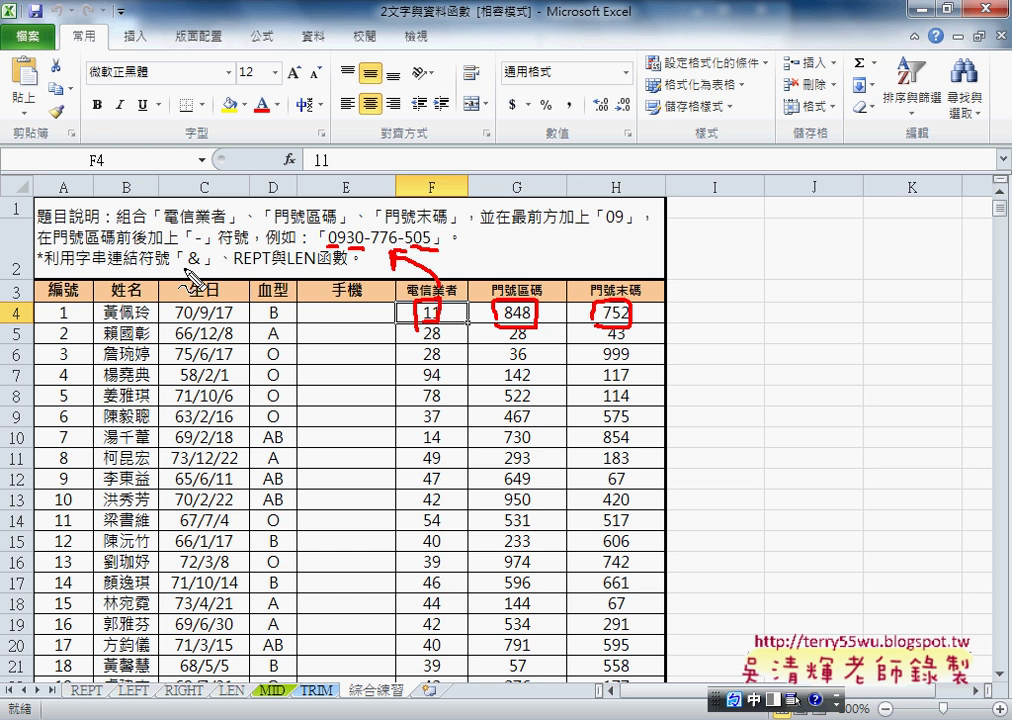
mouse_move(185, 265)
mouse_down()
mouse_move(266, 290)
mouse_move(340, 266)
mouse_move(326, 299)
mouse_up()
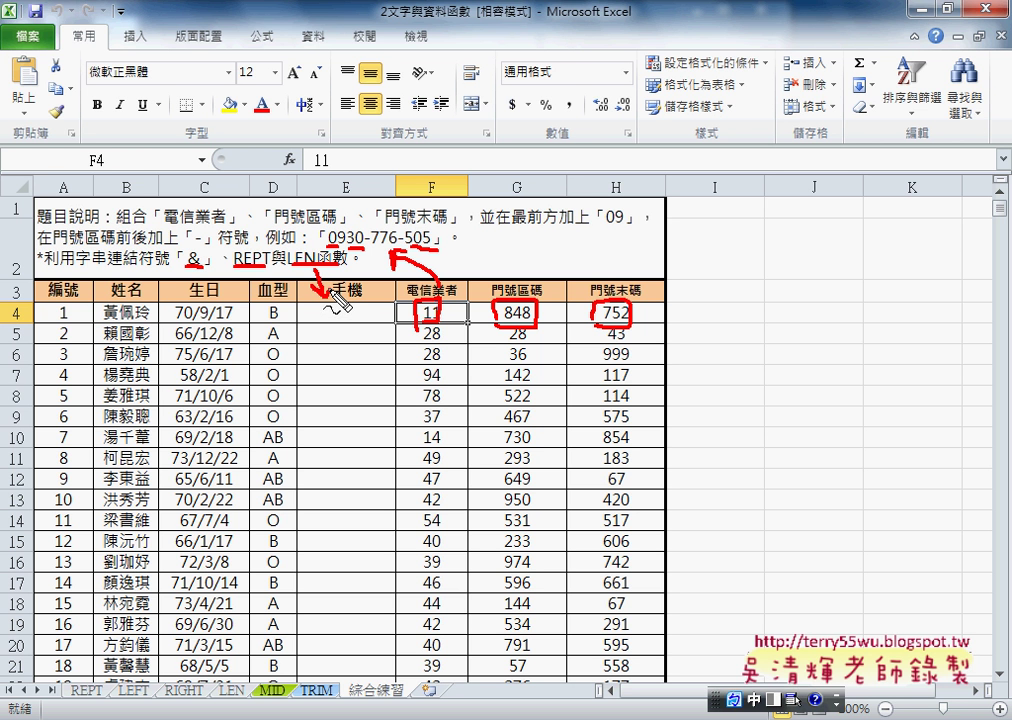
drag(165, 264, 154, 283)
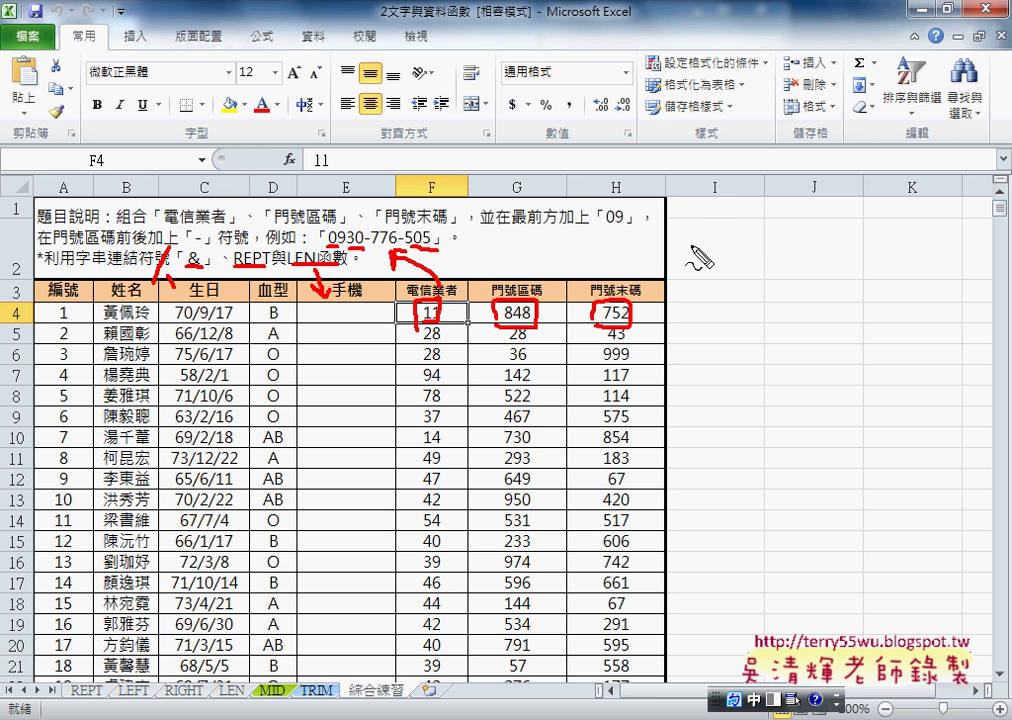
drag(697, 240, 700, 274)
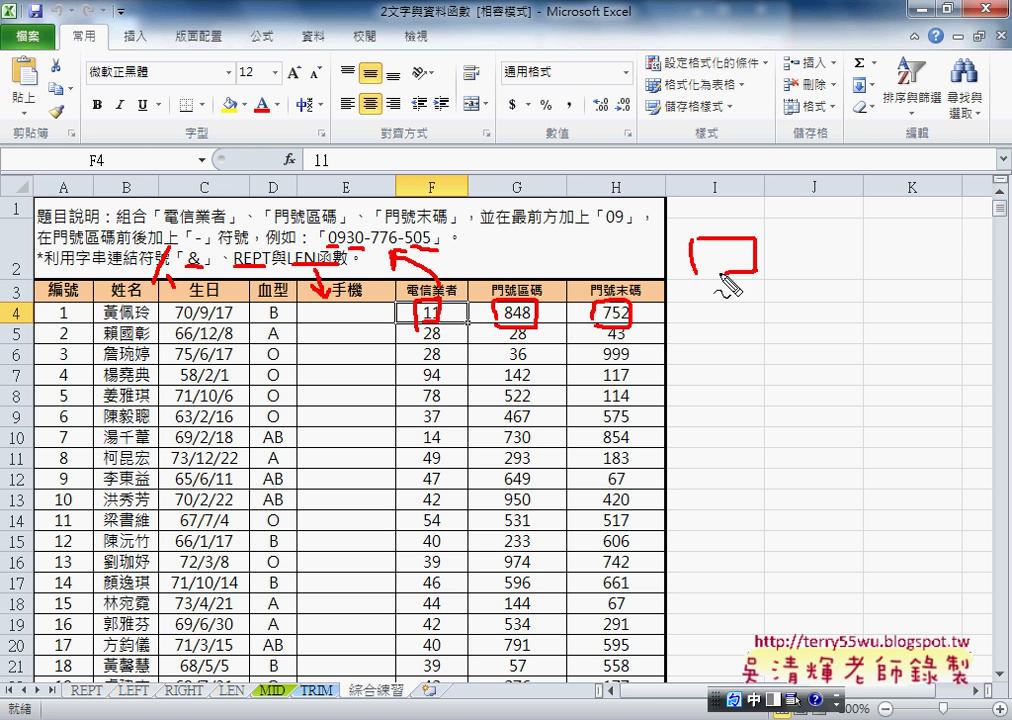
drag(836, 316, 766, 268)
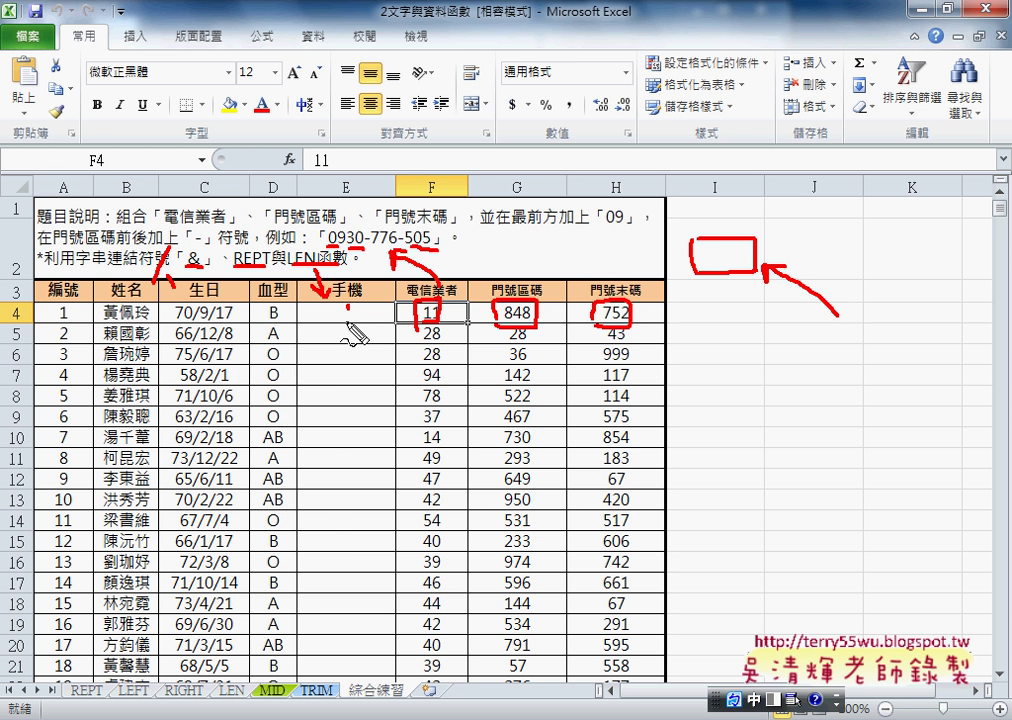
mouse_move(348, 305)
mouse_down()
mouse_move(328, 490)
mouse_move(396, 458)
mouse_up()
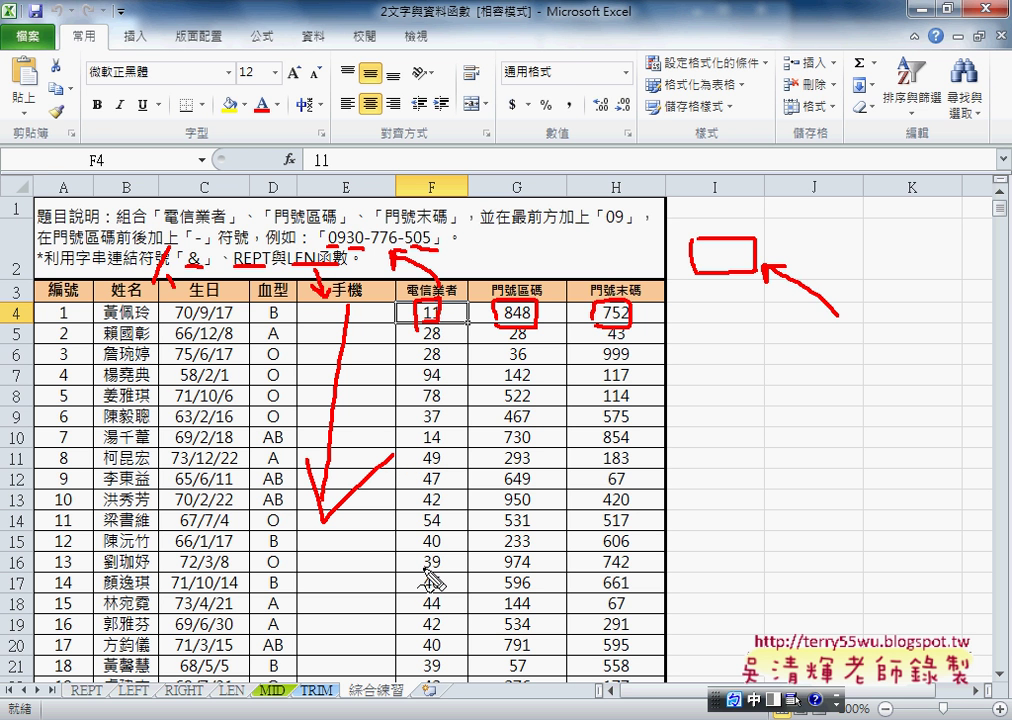
key(Escape)
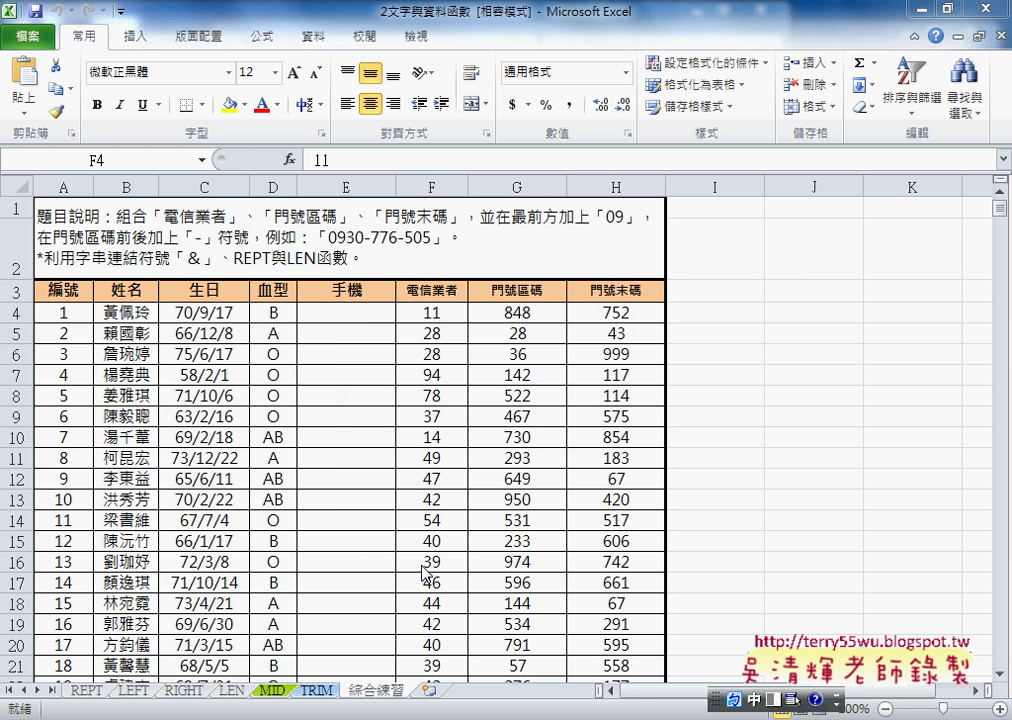
click(352, 313)
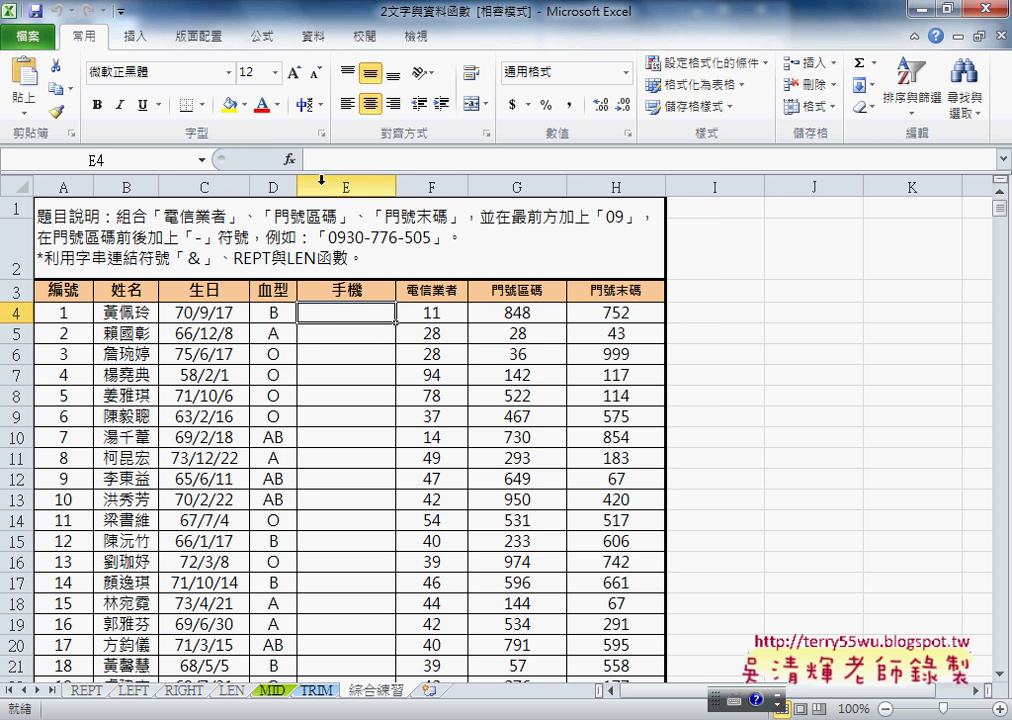
click(289, 160)
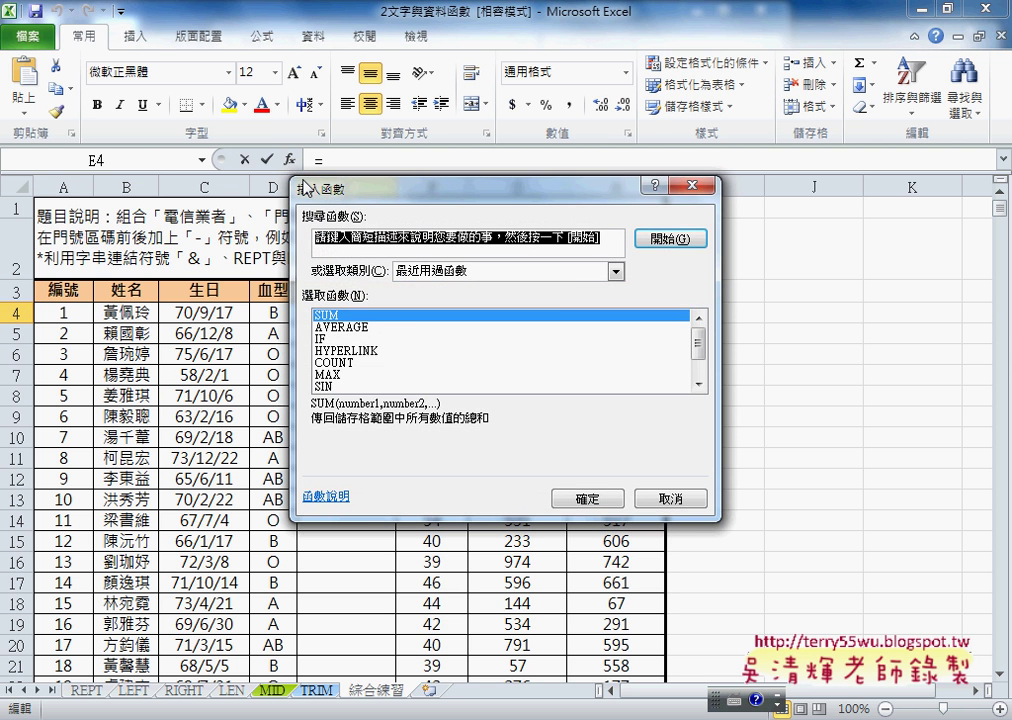
click(615, 271)
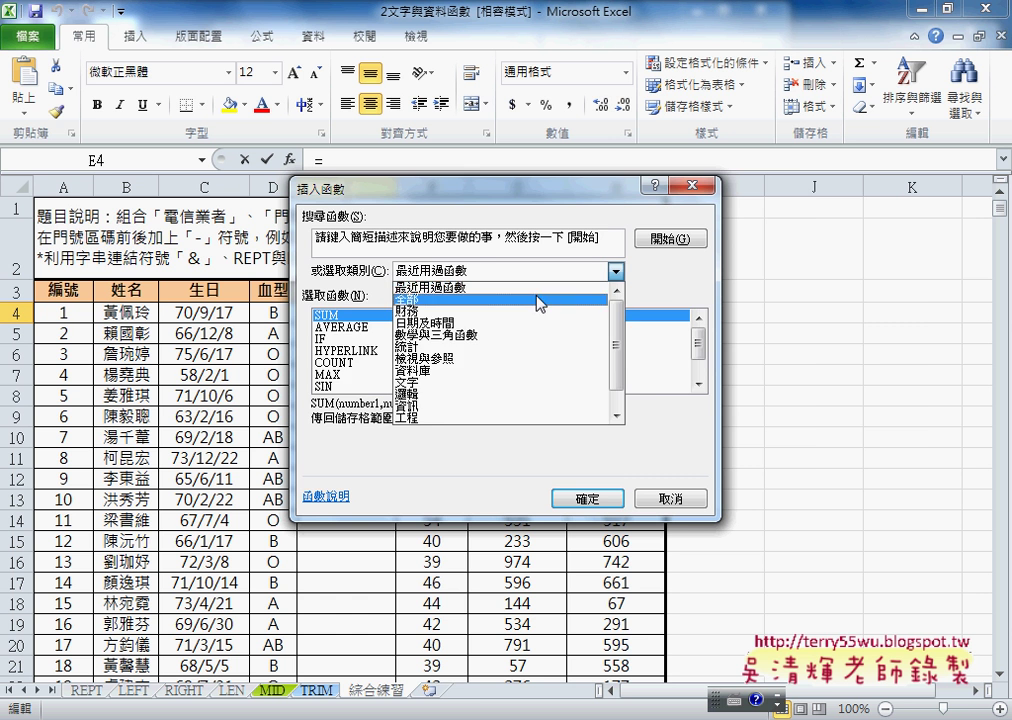
click(538, 298)
mouse_move(700, 334)
mouse_down()
mouse_move(700, 348)
mouse_move(363, 393)
mouse_up()
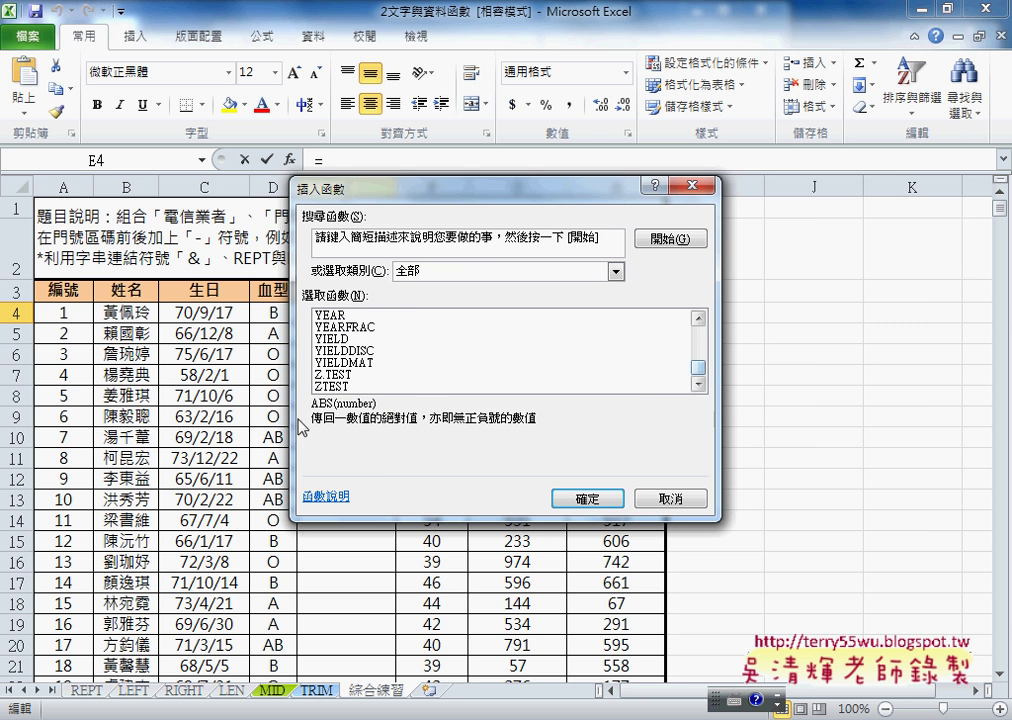
drag(455, 197, 647, 209)
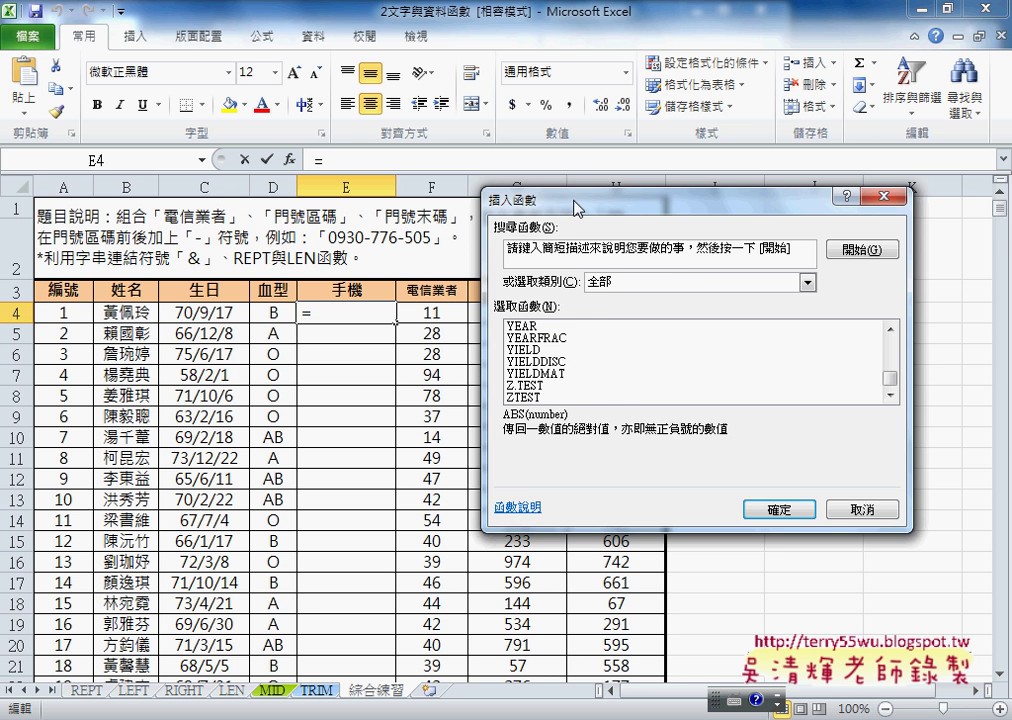
drag(577, 208, 755, 216)
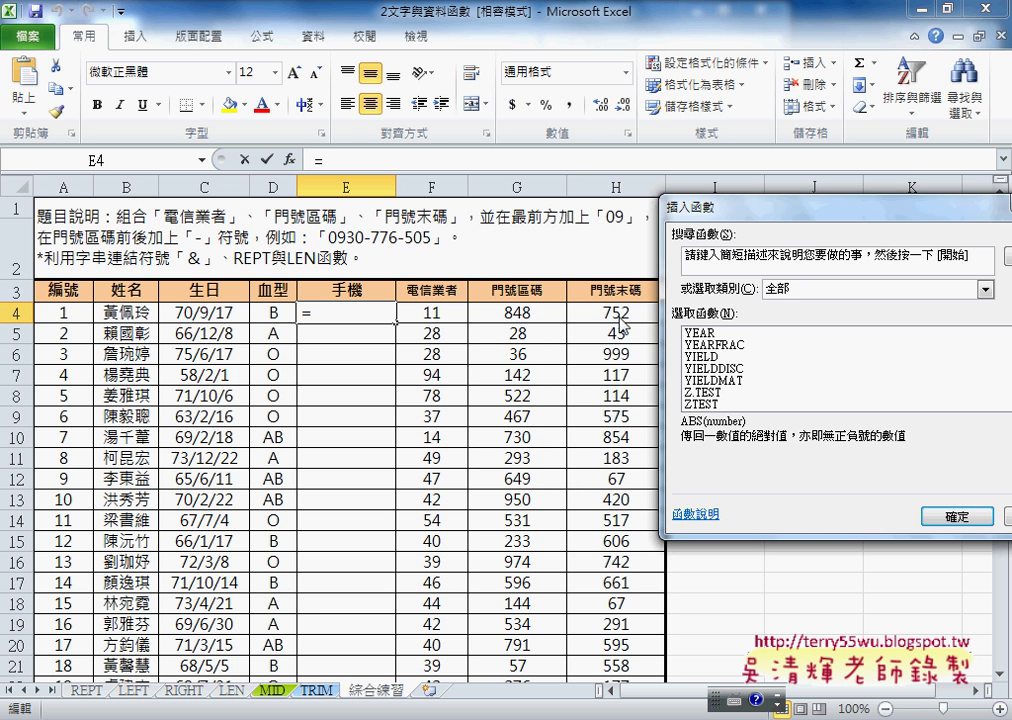
click(1006, 516)
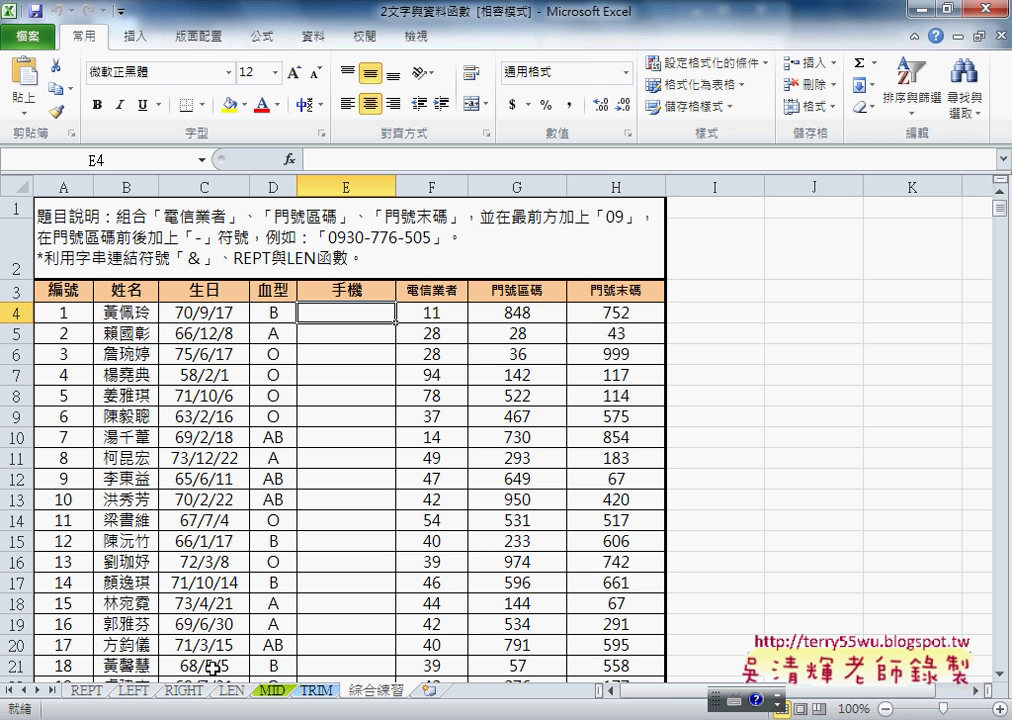
- On the REPT sheet, review the ★ symbol in C1 and sales figures 158 and 286
click(86, 691)
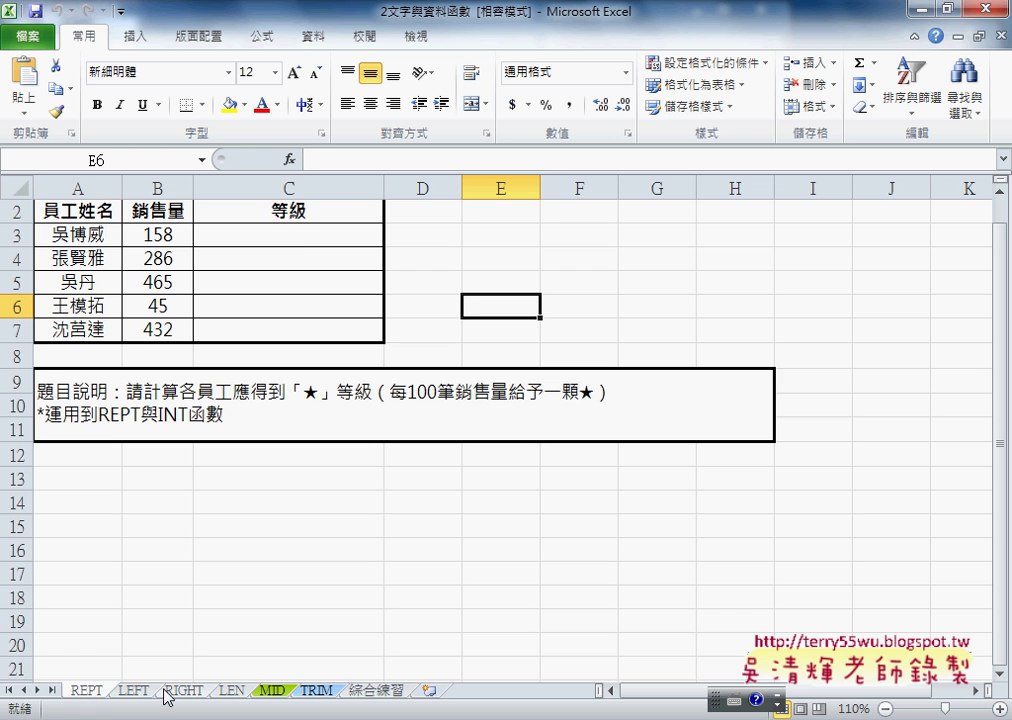
scroll(166, 697, up, 1)
click(316, 213)
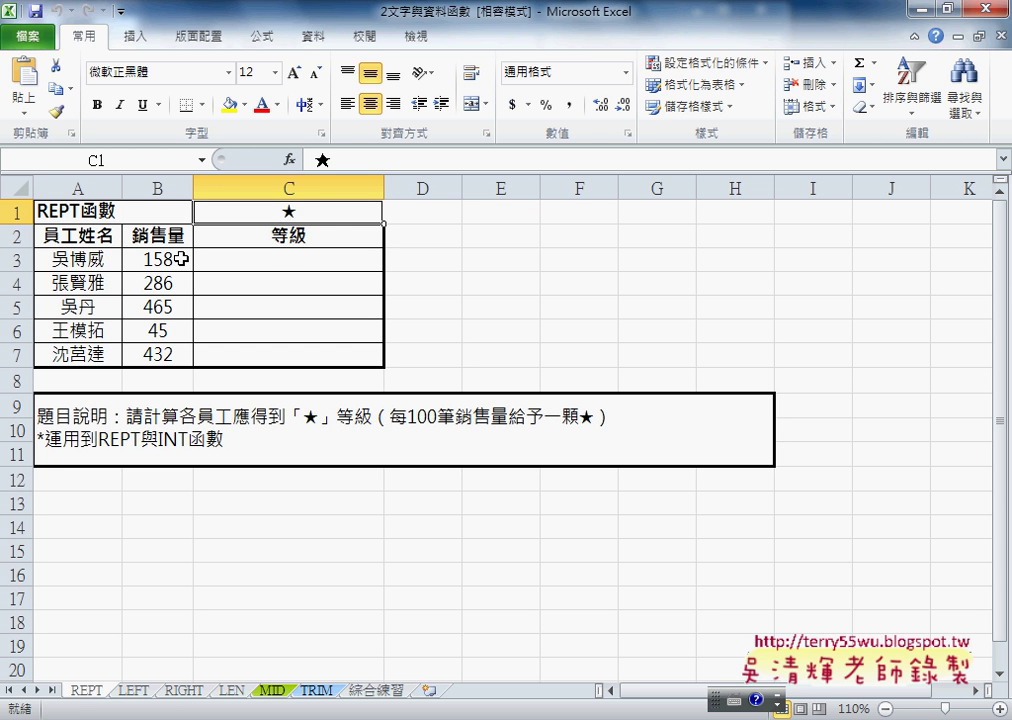
click(283, 255)
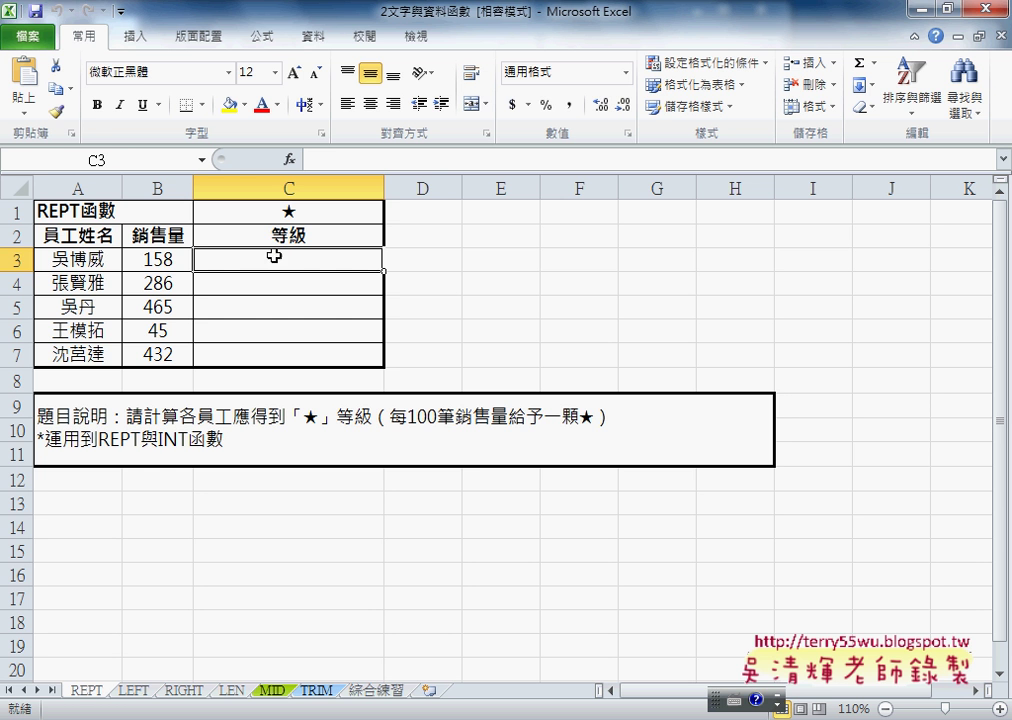
click(273, 208)
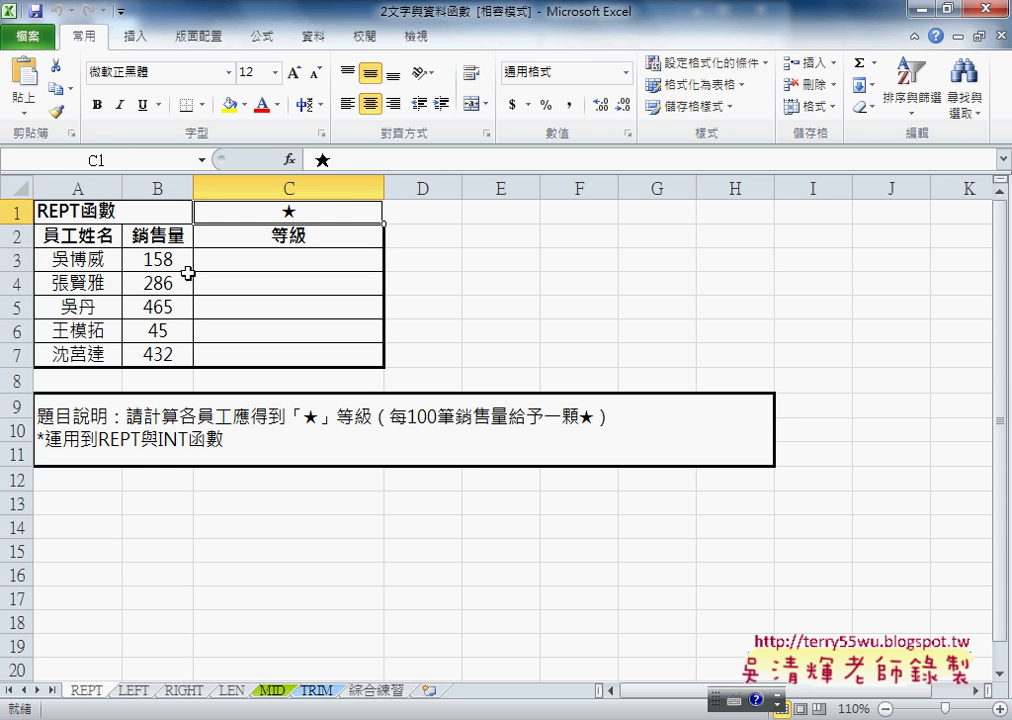
click(164, 260)
click(165, 283)
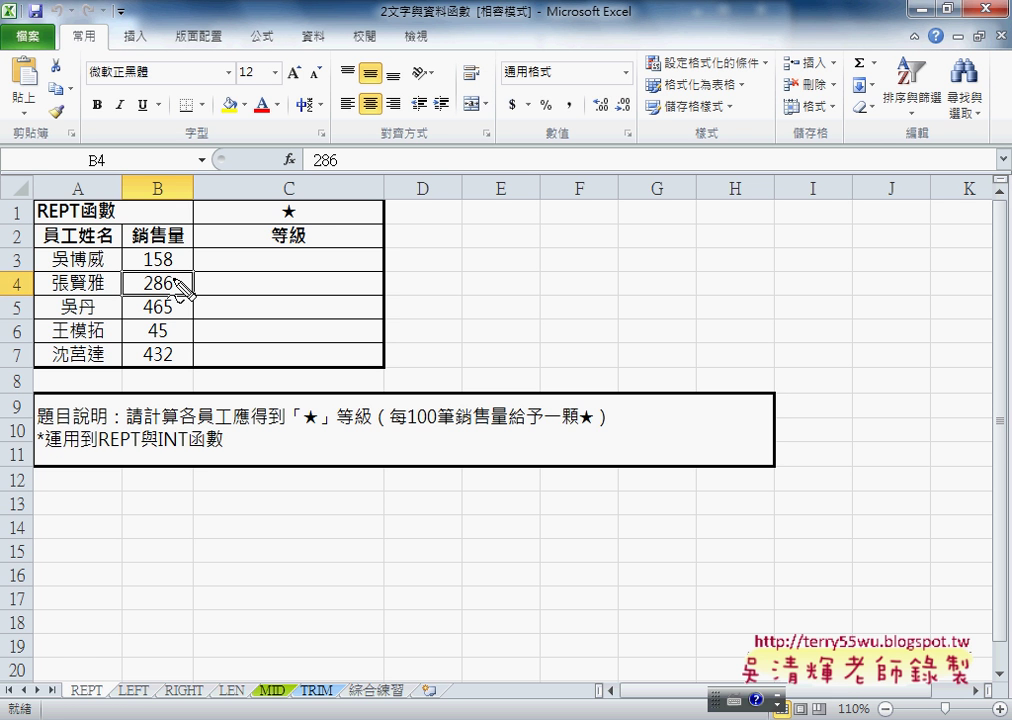
- Mark the REPT sheet name, INT函數 and 100筆 with the screen pen, then clear the marks
key(ctrl+space)
drag(54, 698, 104, 704)
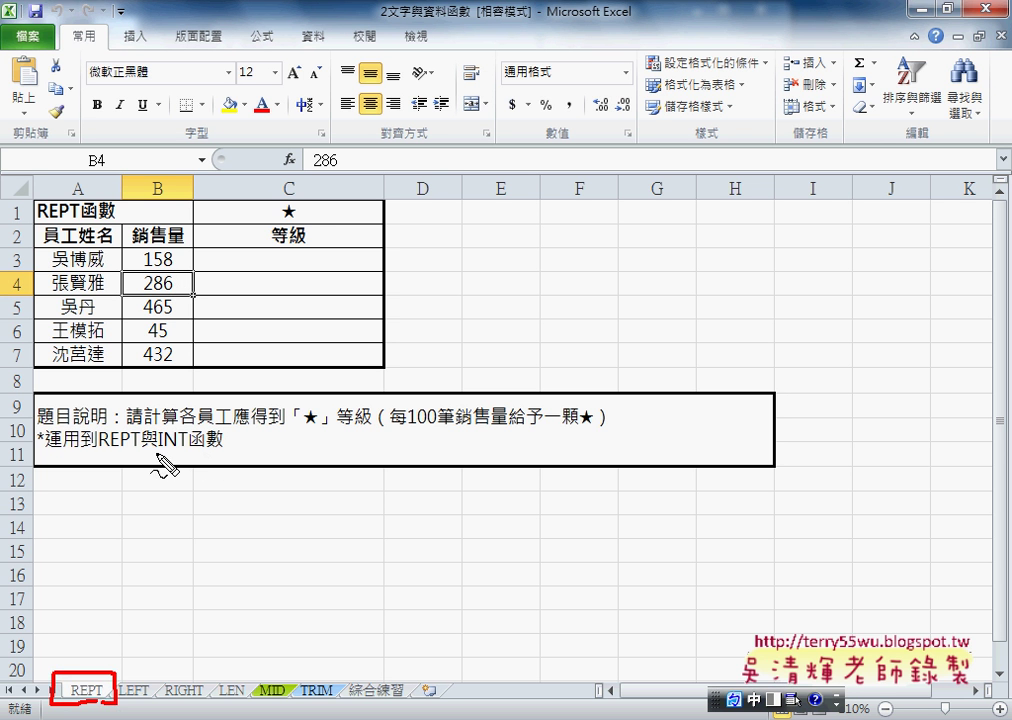
drag(157, 456, 224, 455)
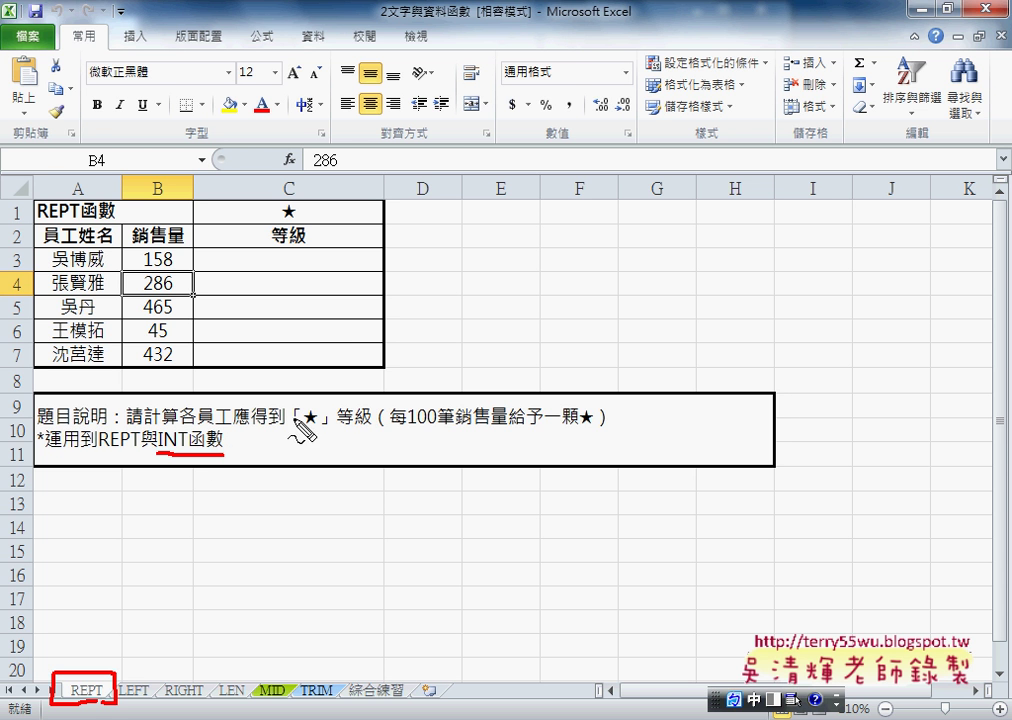
drag(407, 427, 588, 426)
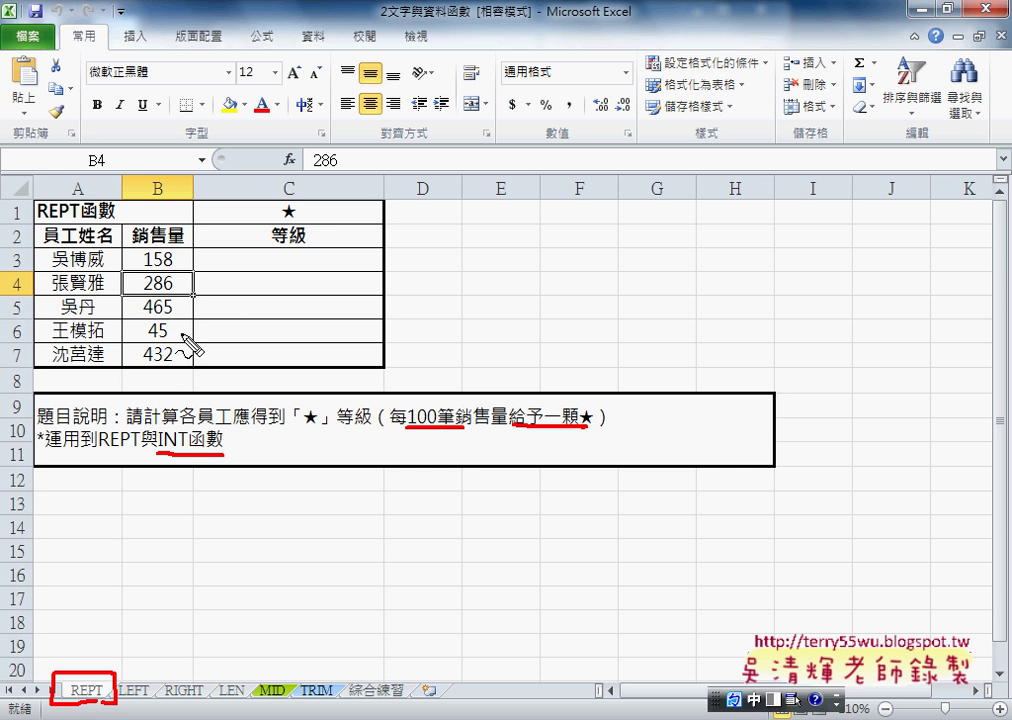
key(Escape)
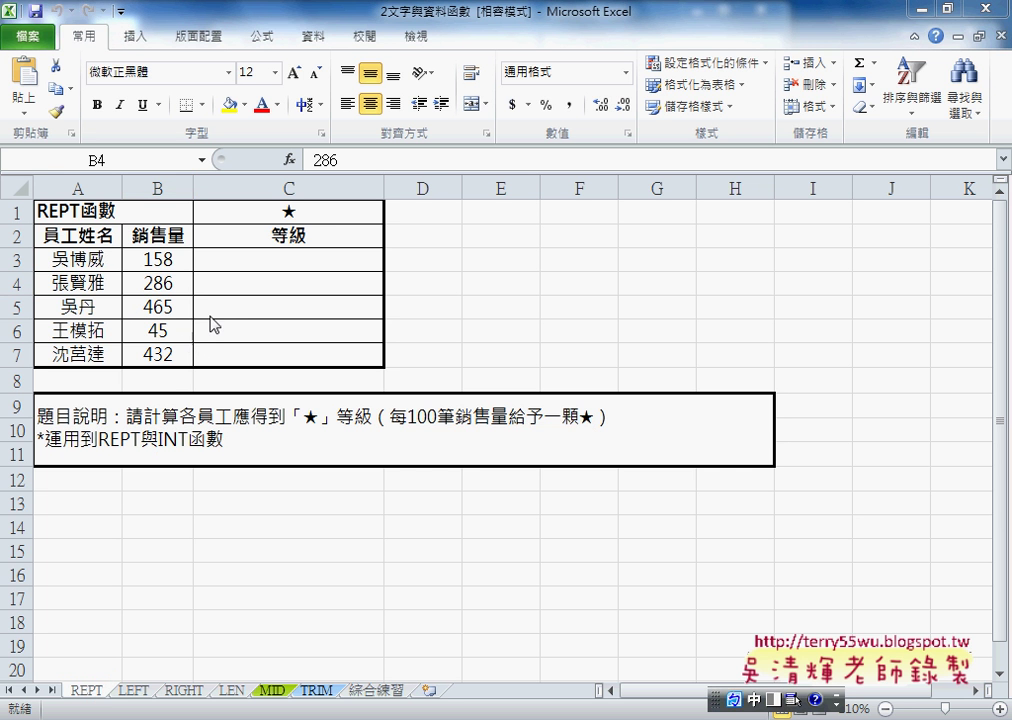
click(376, 690)
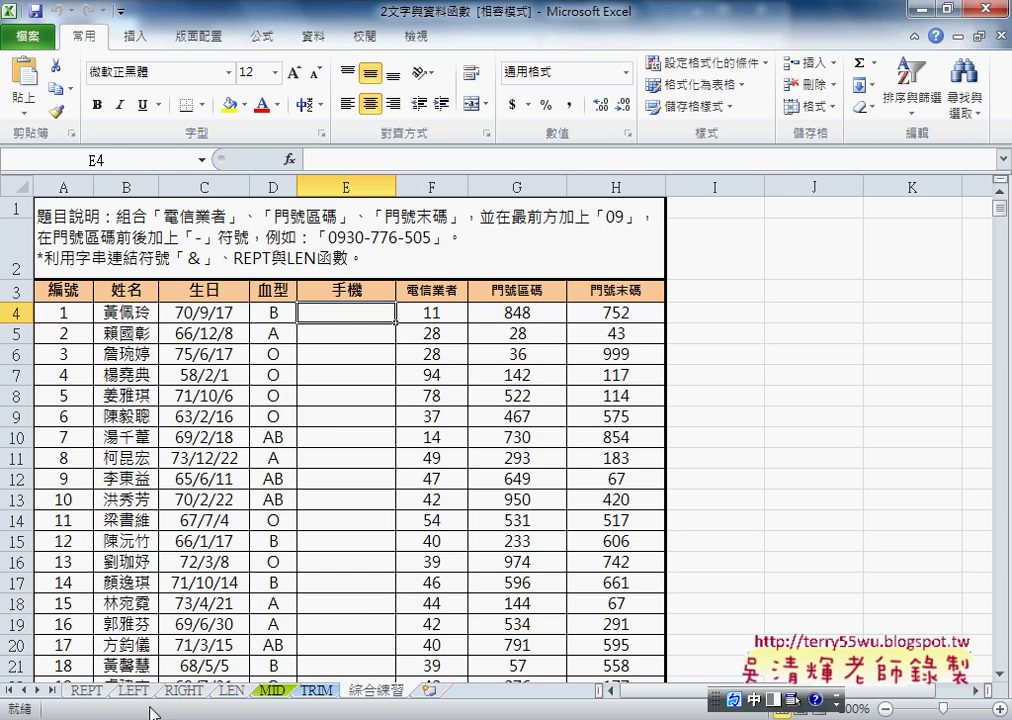
click(89, 692)
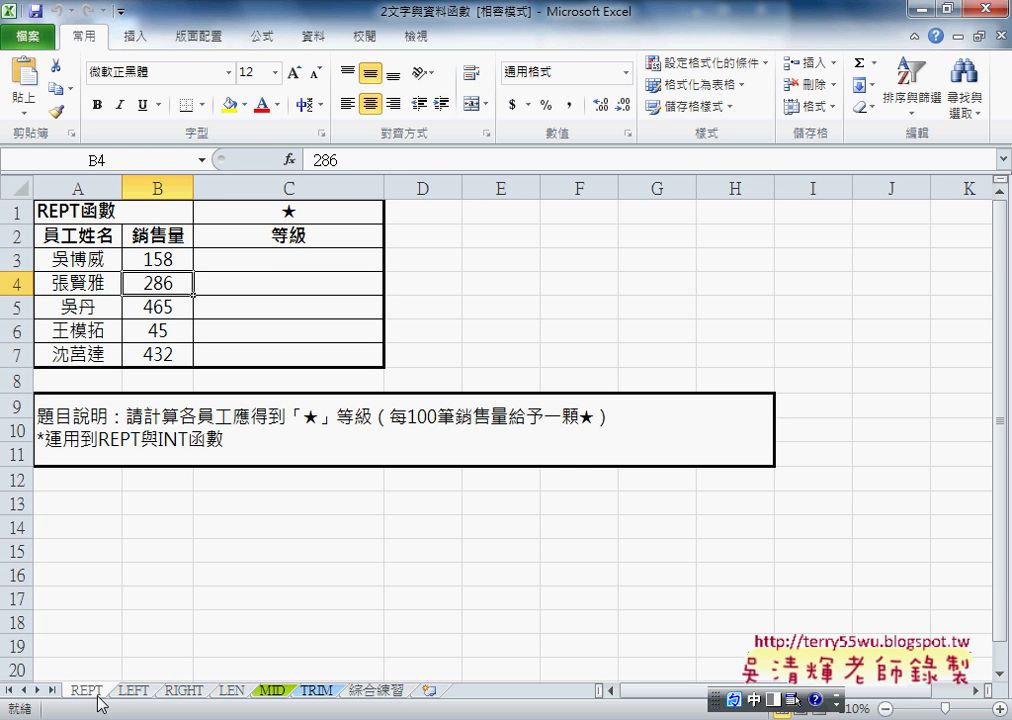
- On the LEN sheet, review the ID numbers in B3:B6 beside length cell C3
click(232, 691)
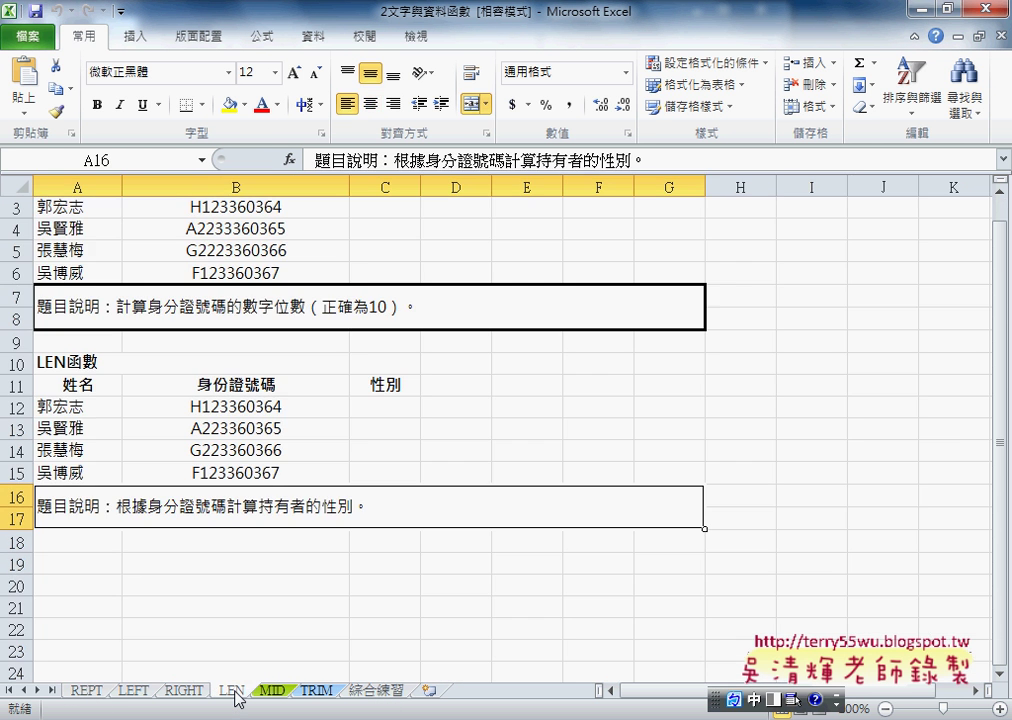
scroll(276, 491, up, 1)
click(279, 254)
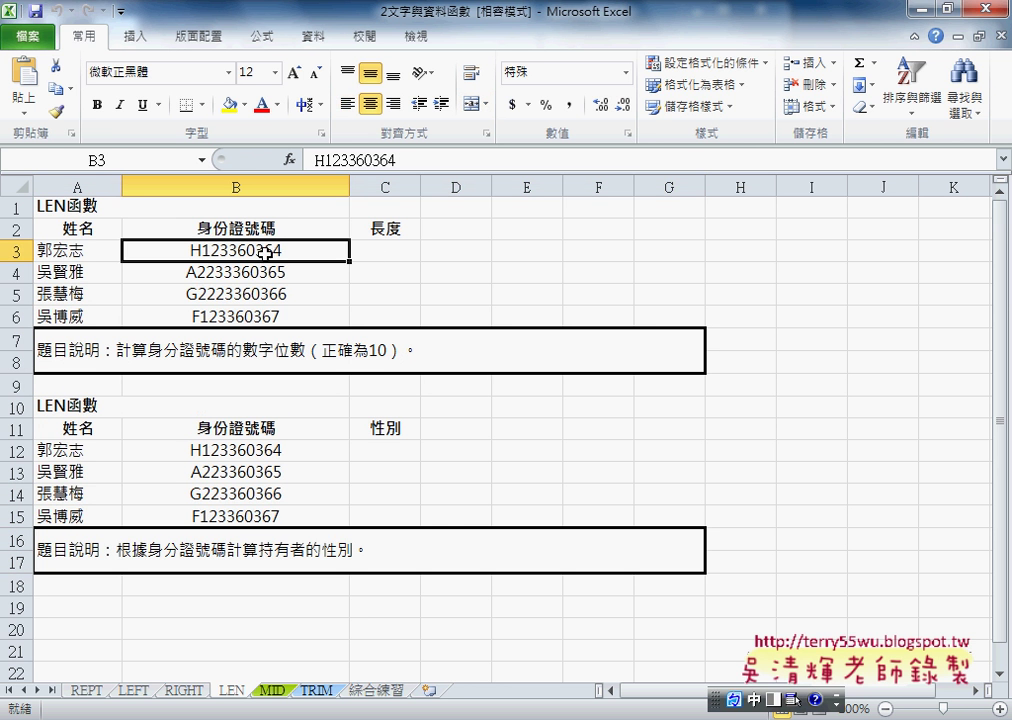
click(405, 253)
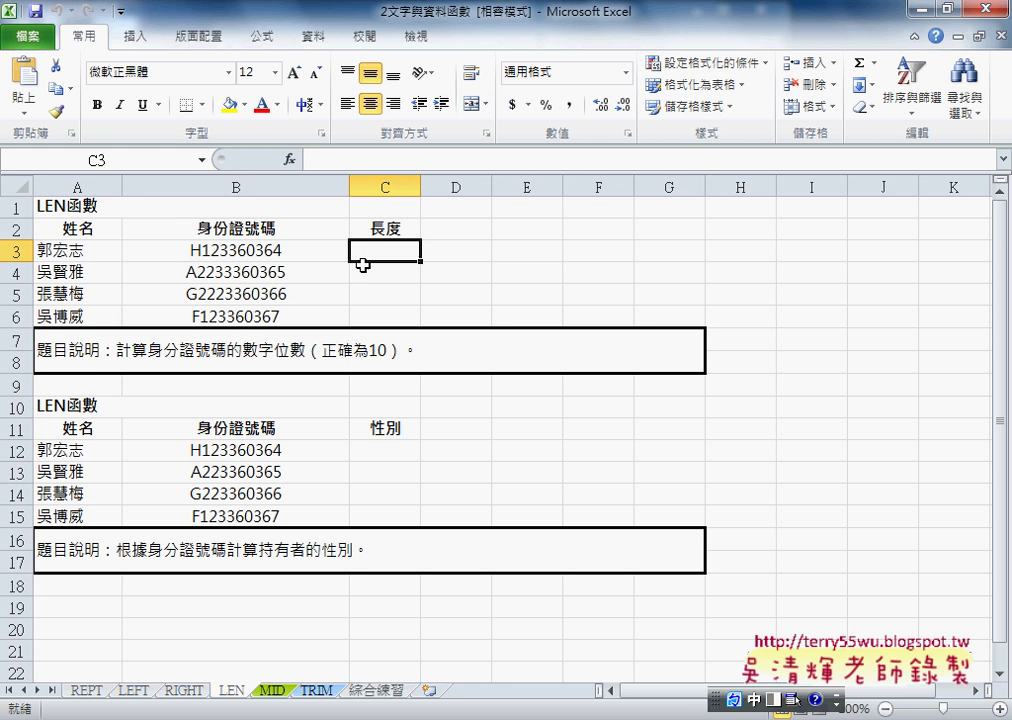
drag(267, 252, 270, 316)
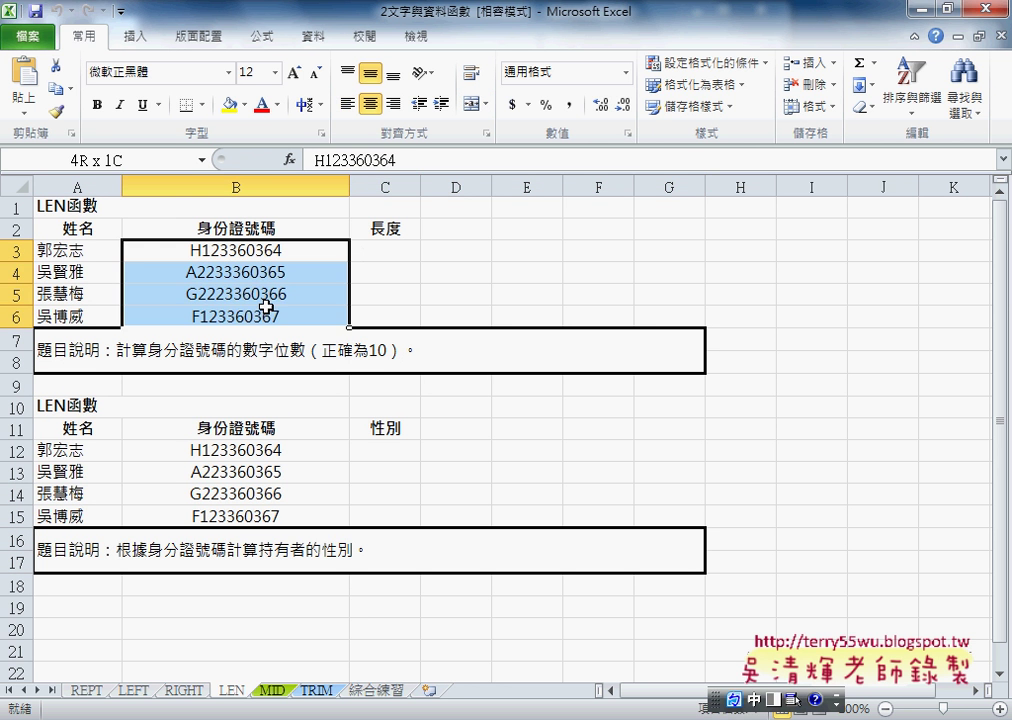
click(394, 253)
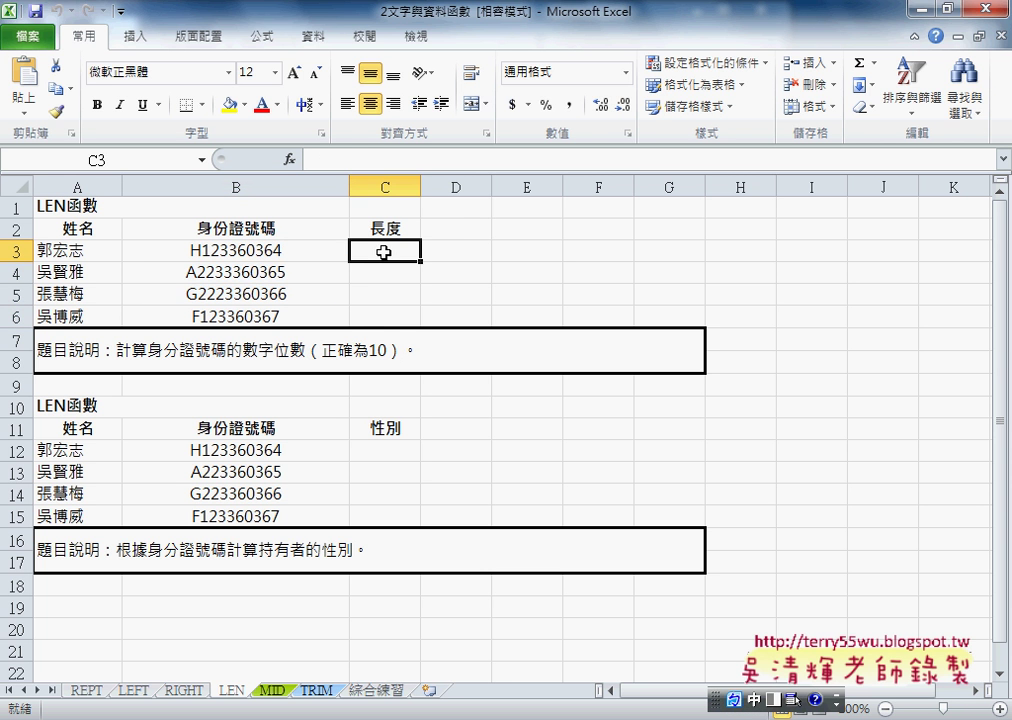
- Check cell D3 against the ID number in B3
click(461, 230)
click(460, 252)
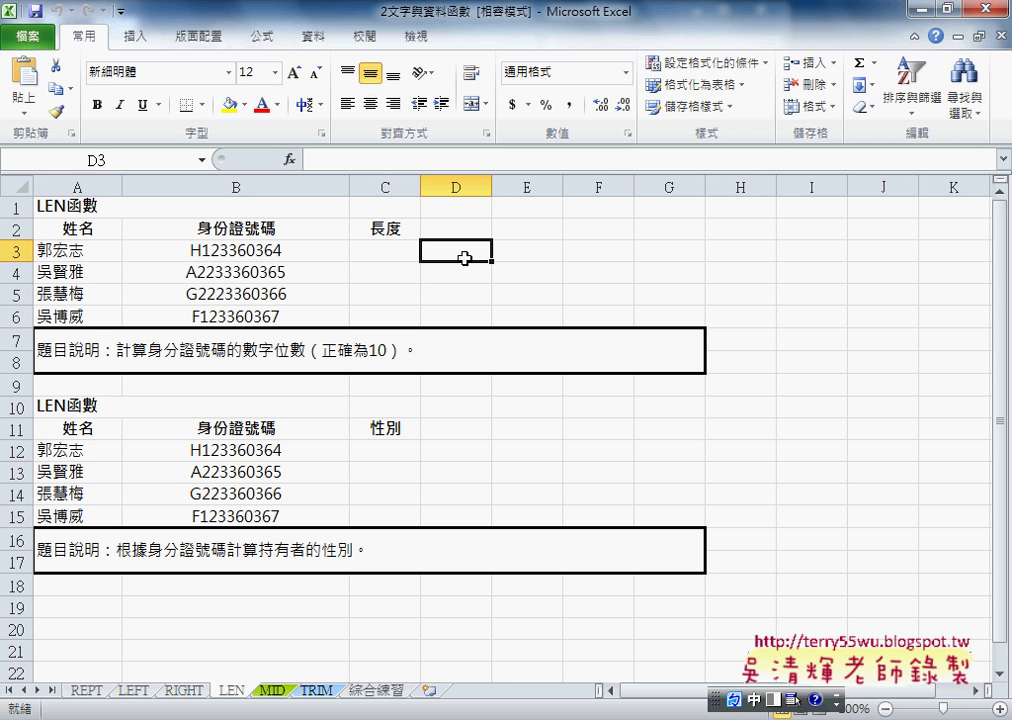
click(281, 254)
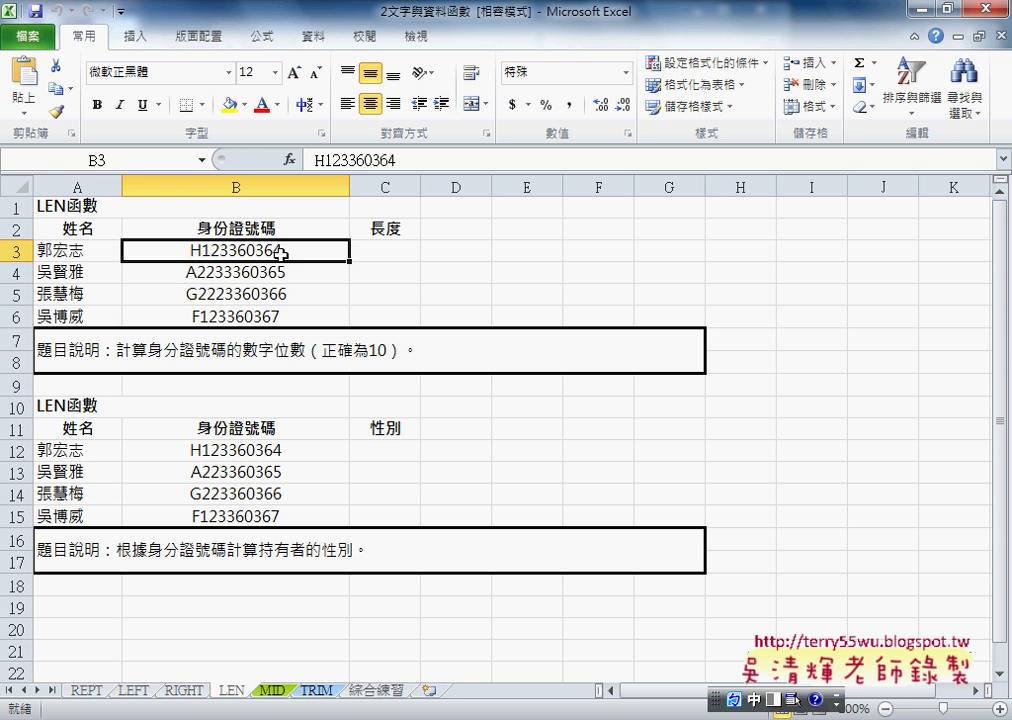
click(459, 251)
key(Return)
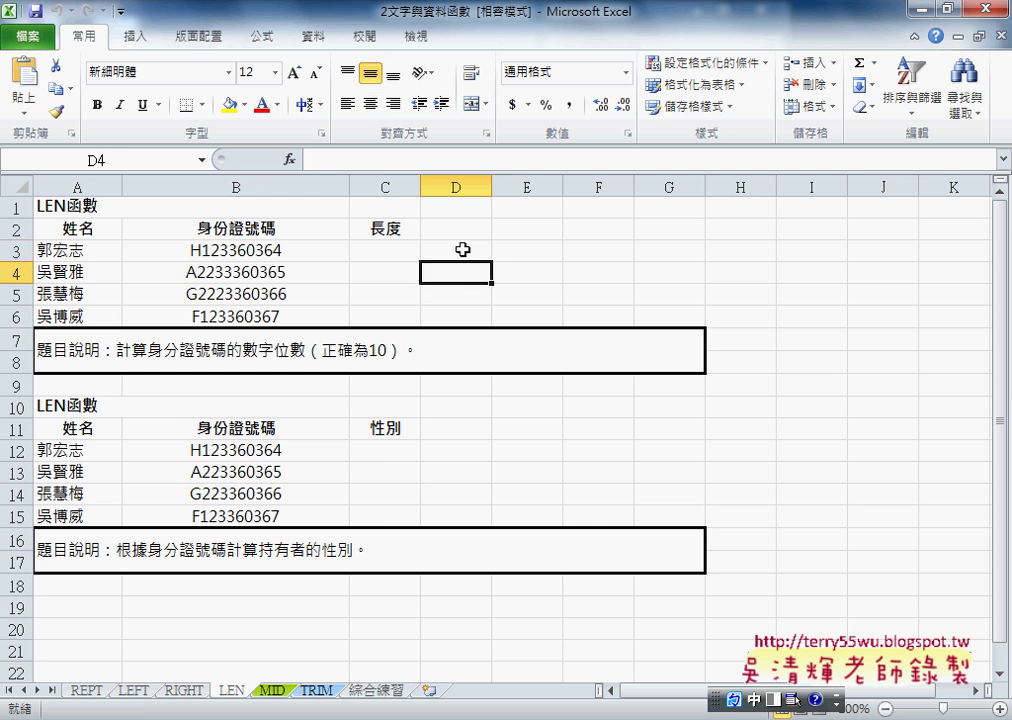
click(463, 249)
- Step down the 性別 cells C12 through C15
click(389, 453)
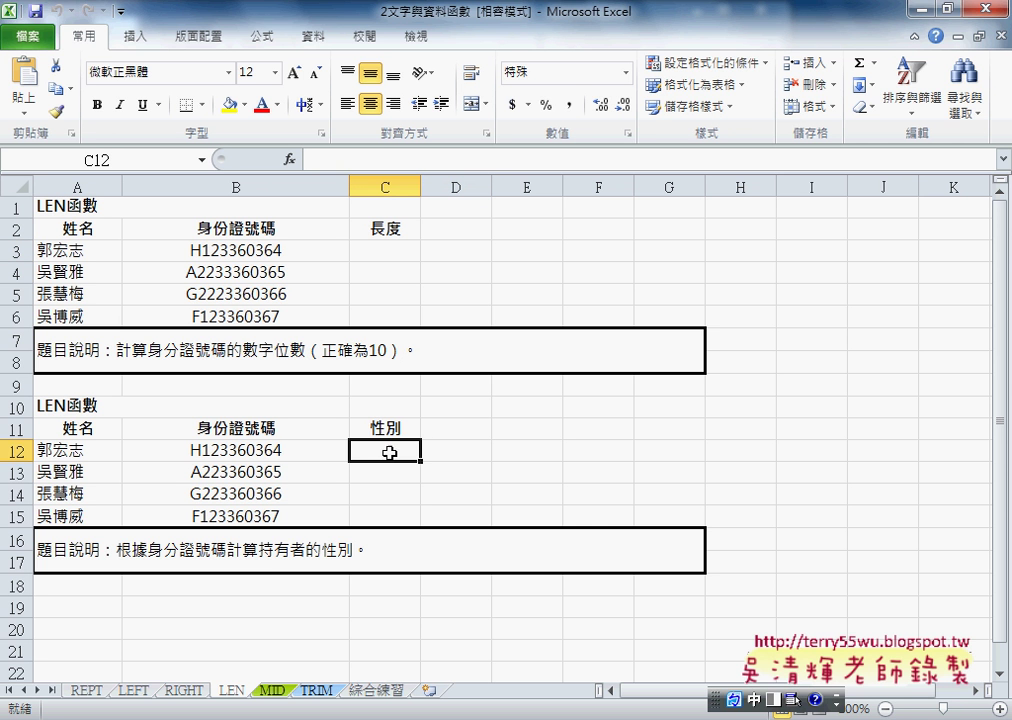
click(389, 472)
click(389, 494)
click(389, 516)
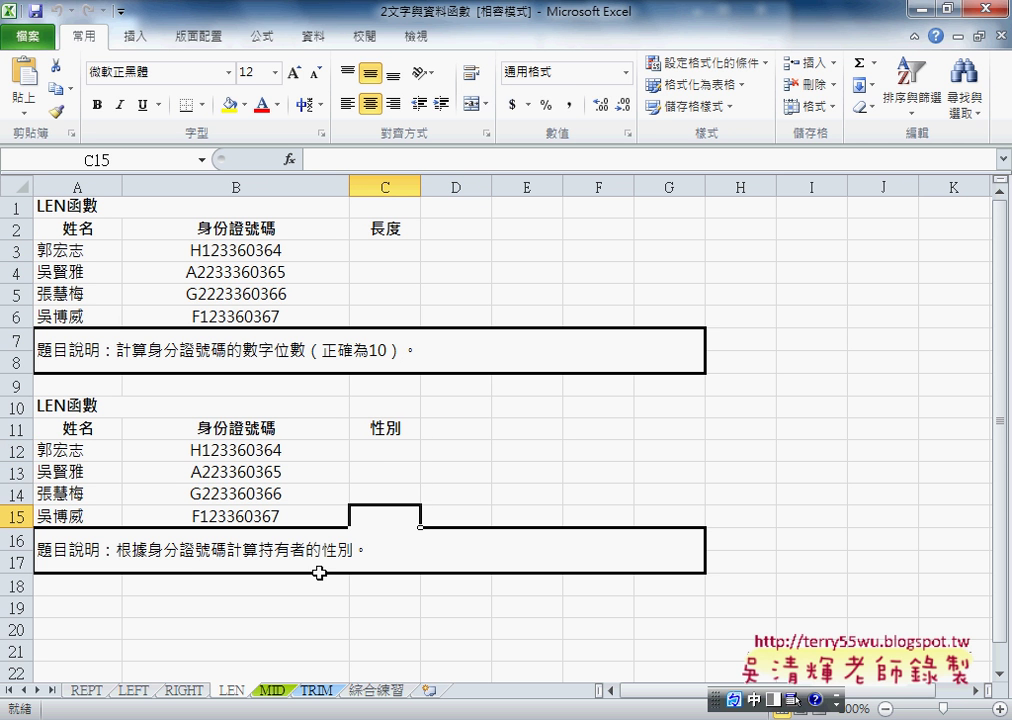
click(137, 697)
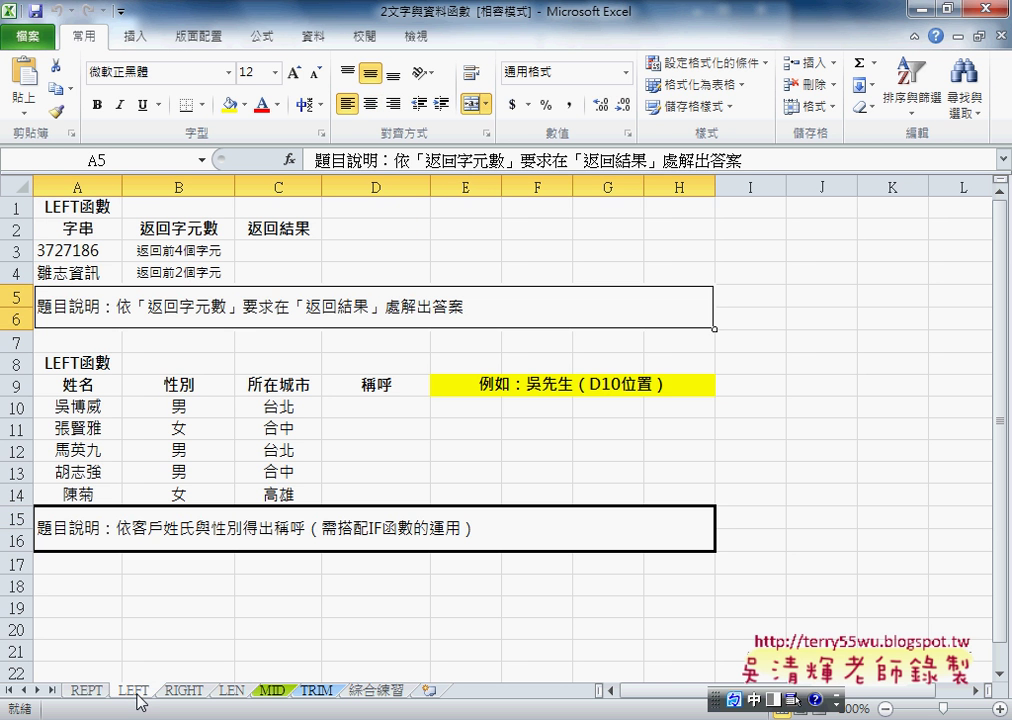
click(386, 410)
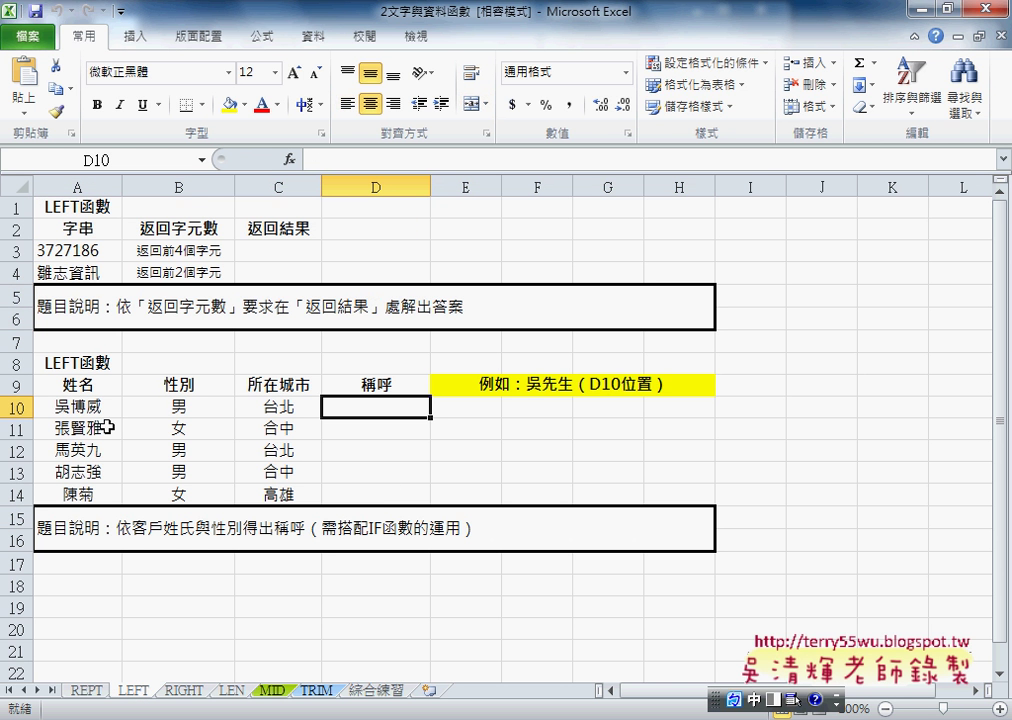
click(68, 405)
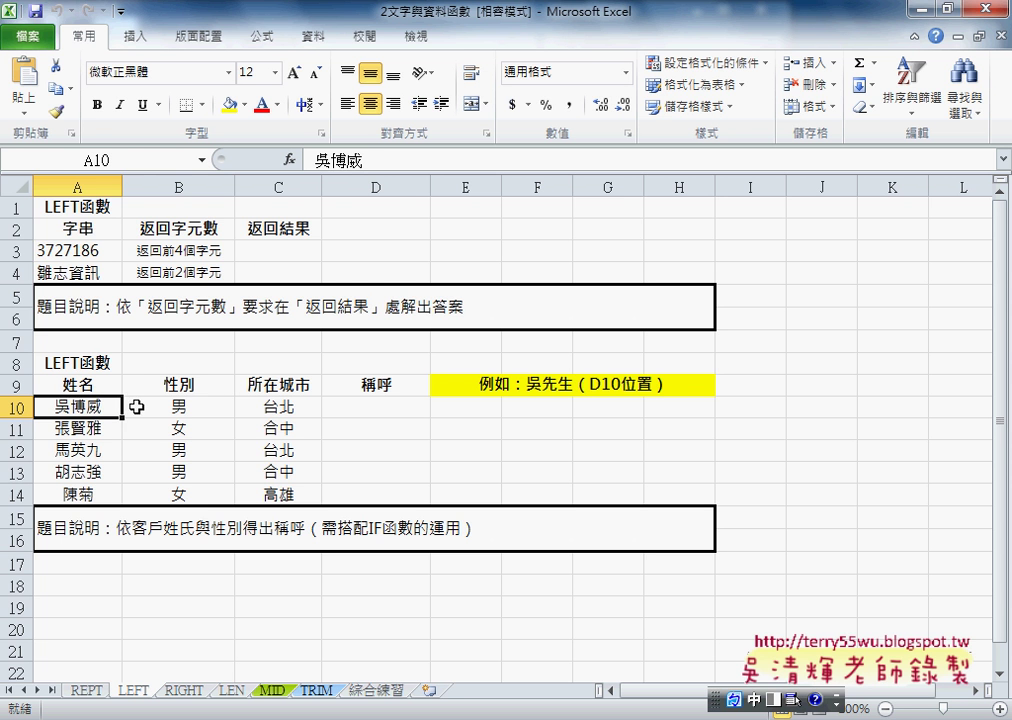
click(192, 413)
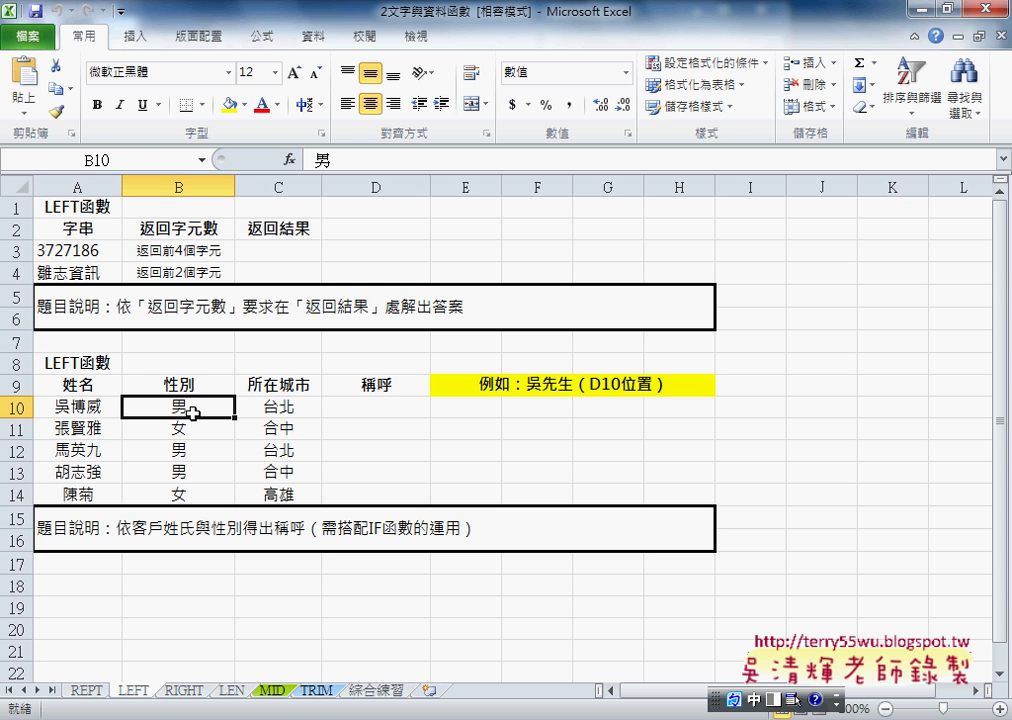
click(385, 404)
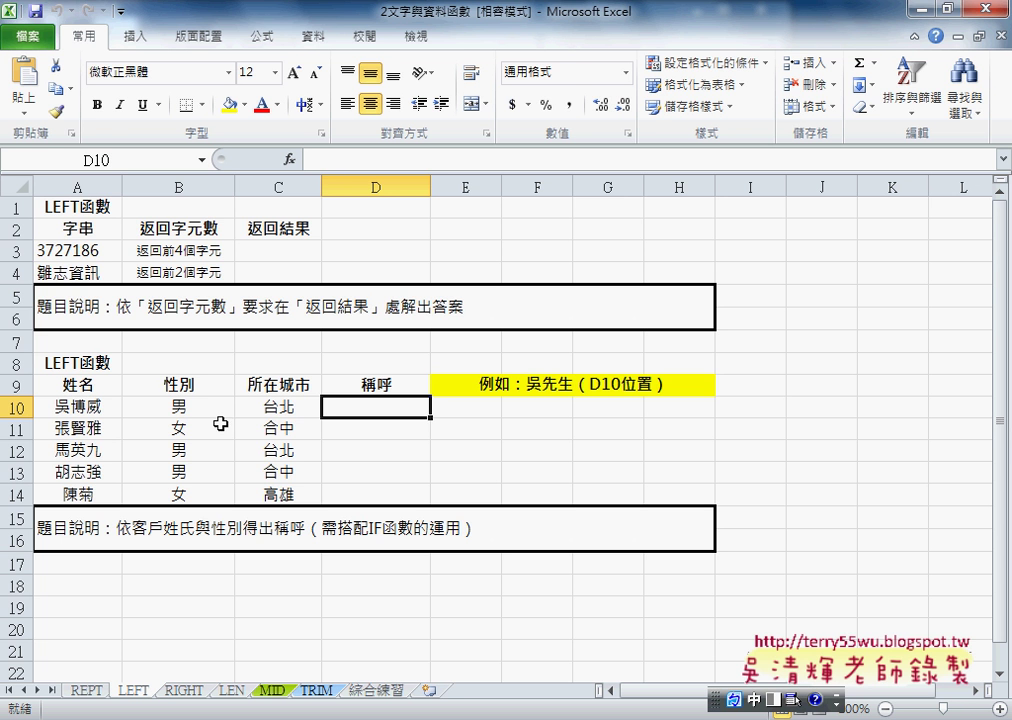
click(86, 429)
click(186, 431)
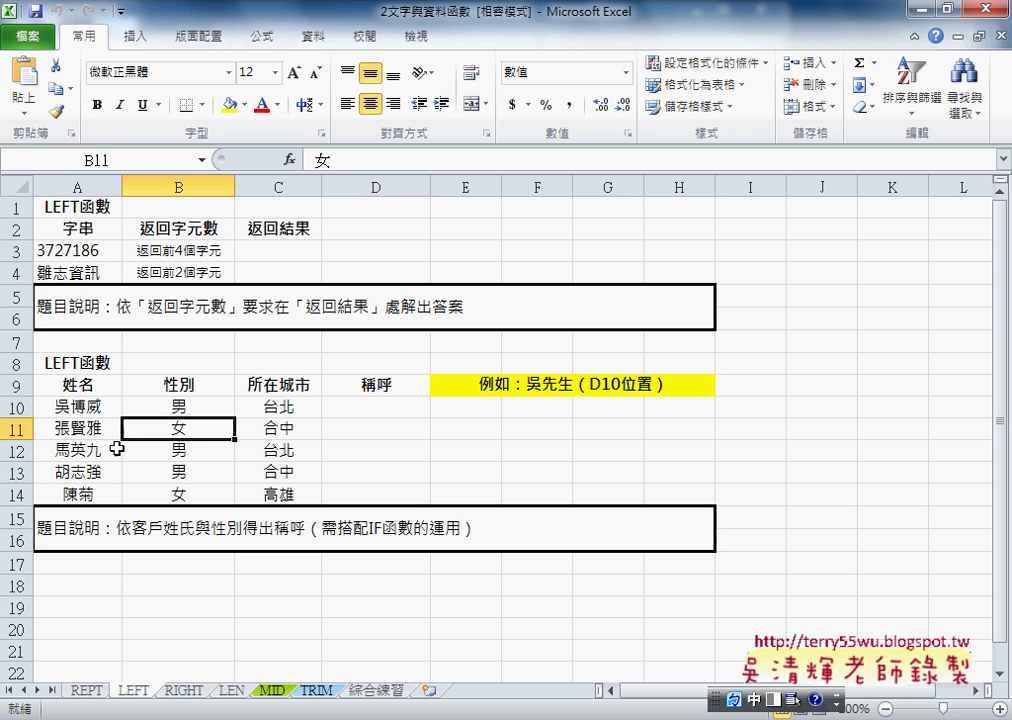
click(110, 451)
click(186, 453)
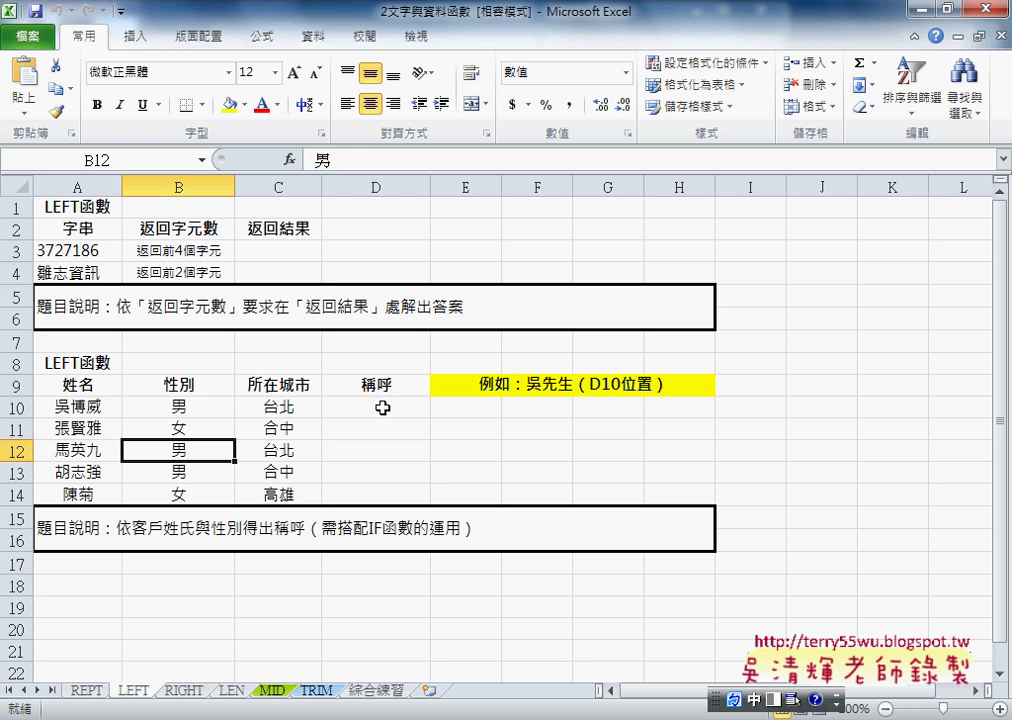
mouse_move(386, 408)
mouse_down()
mouse_move(384, 484)
mouse_move(384, 410)
mouse_up()
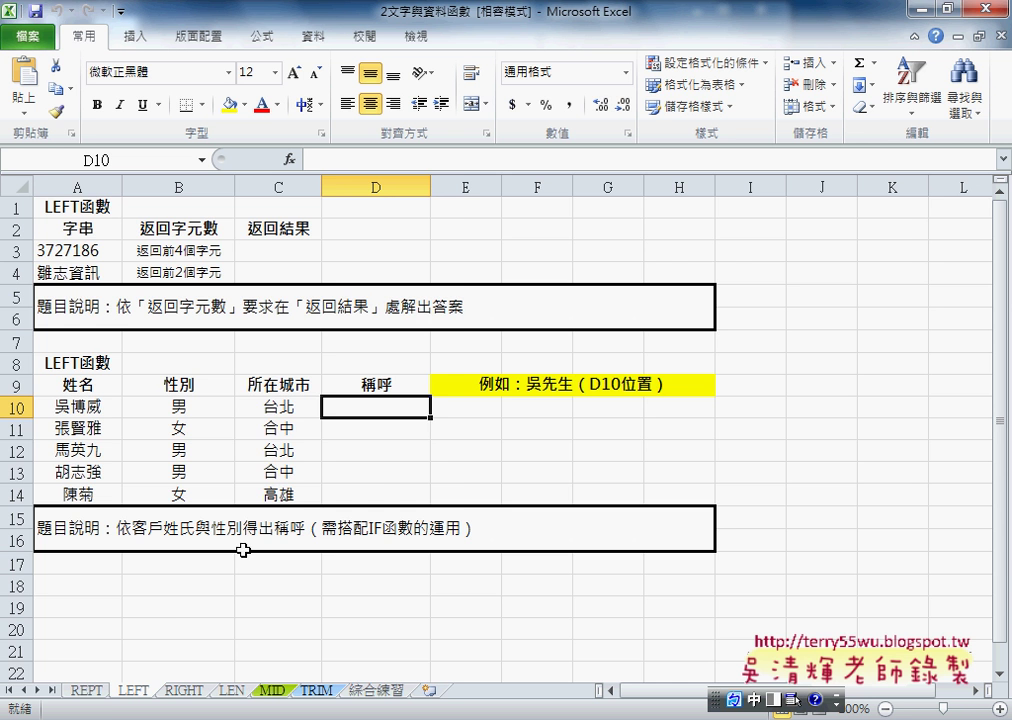
click(95, 693)
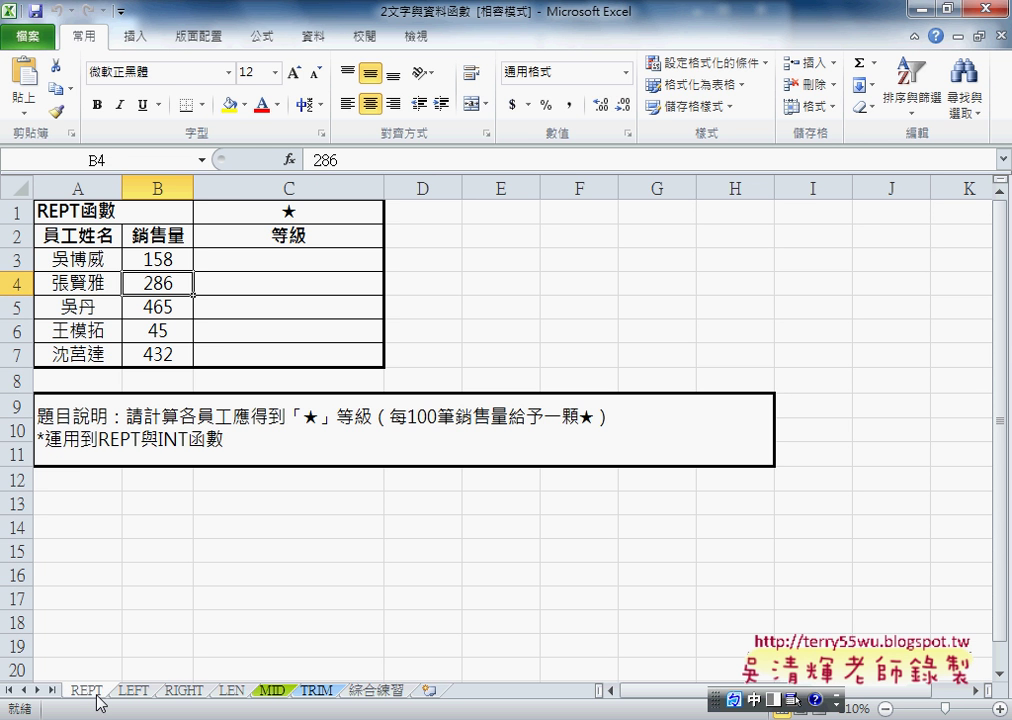
click(233, 697)
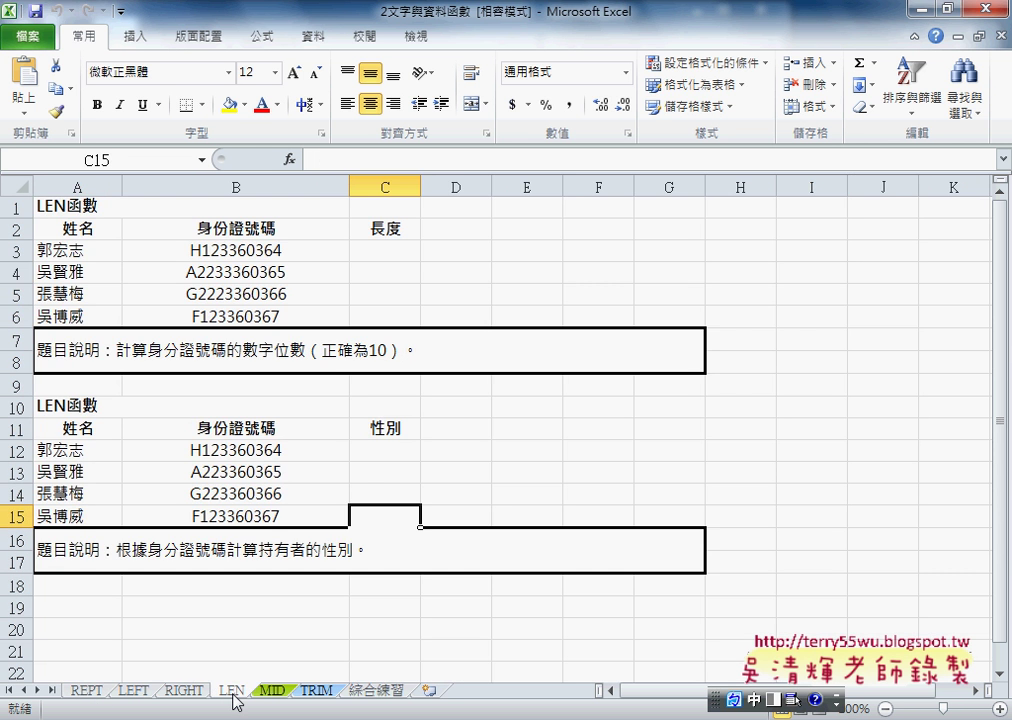
click(138, 697)
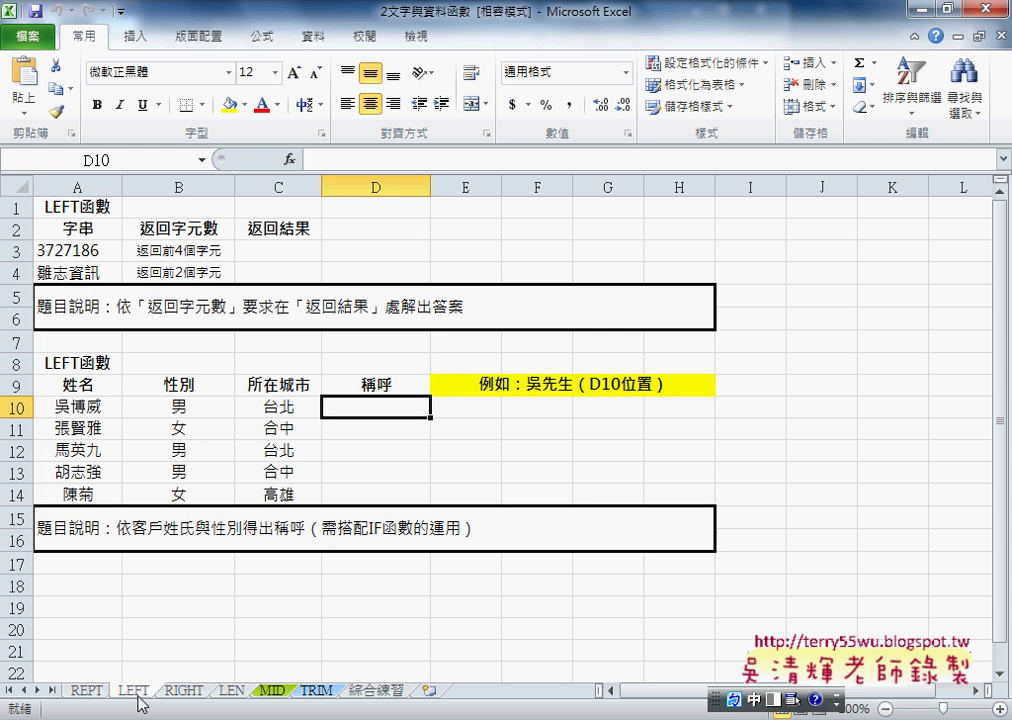